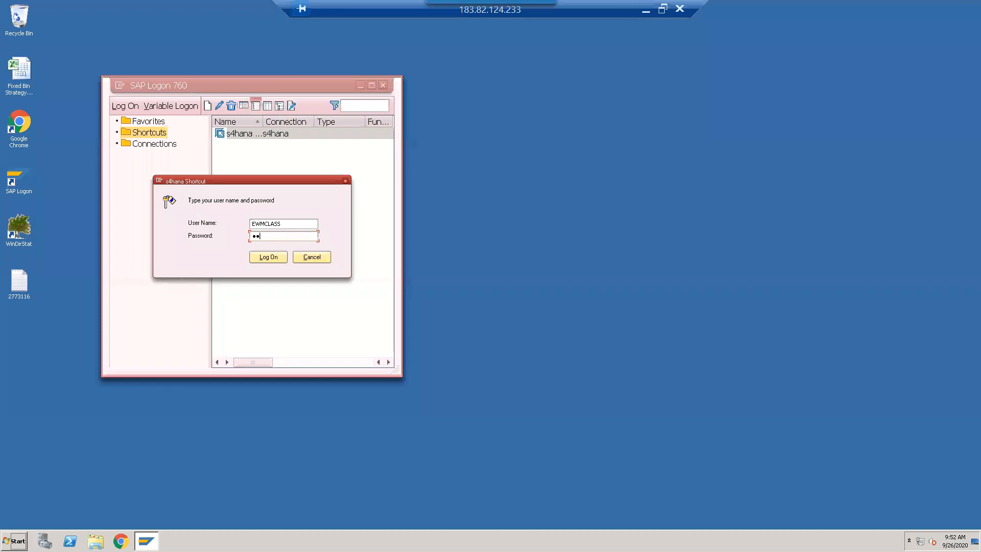
- Log on to the s4hana system by entering the account password
{"action": "type", "text": "***"}
{"action": "key", "text": "Return"}
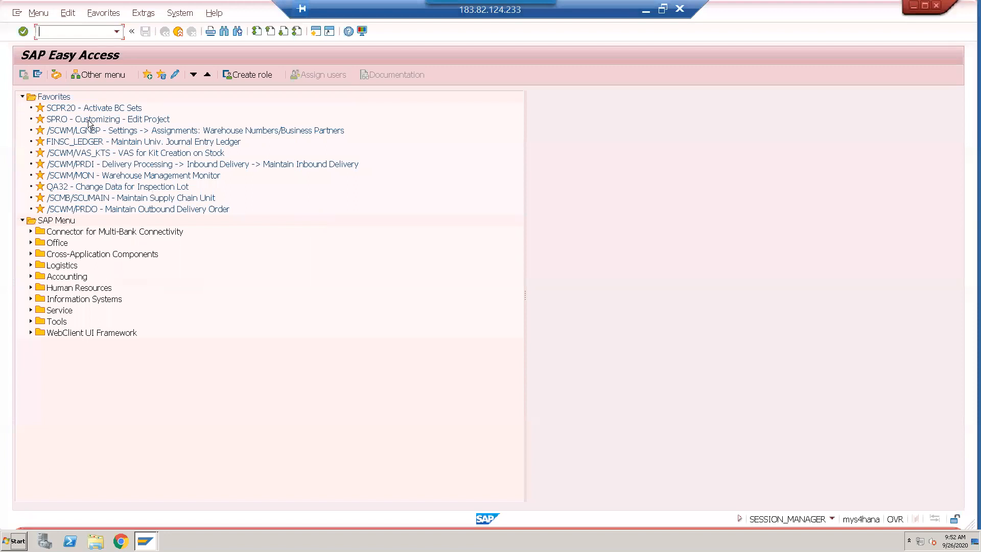
{"action": "left_click", "coordinate": [90, 121]}
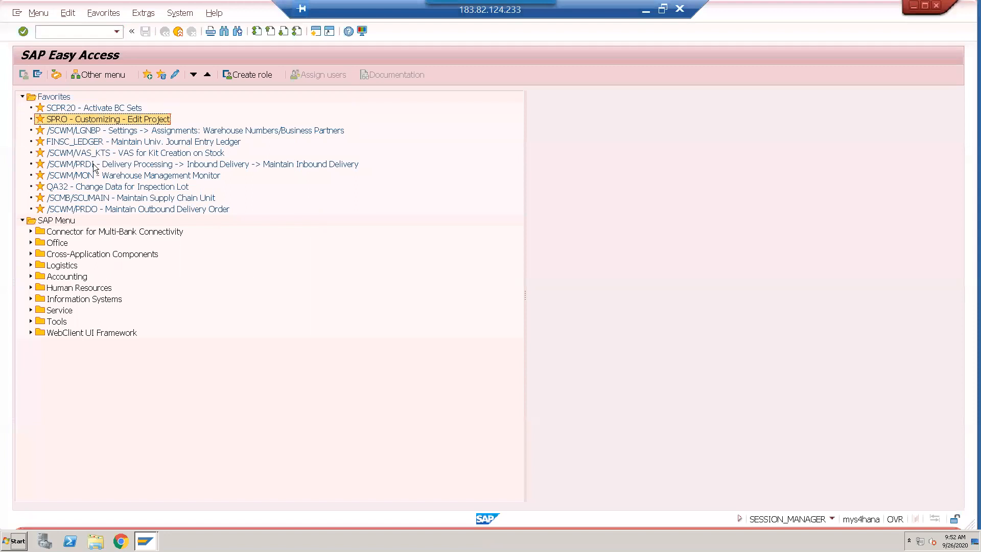
- Open the Create Inbound Delivery transaction with the command /nvl31n
{"action": "left_click", "coordinate": [61, 34]}
{"action": "type", "text": "/"}
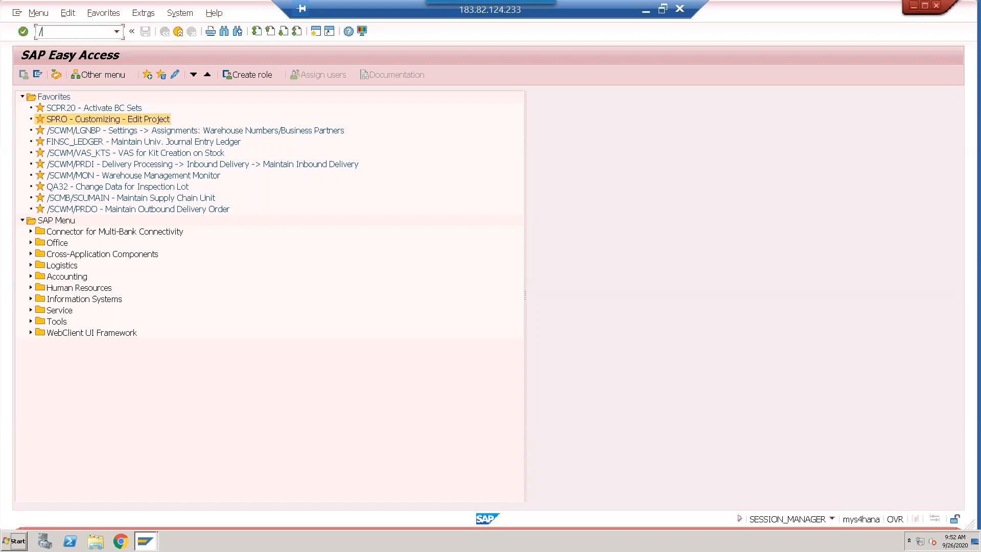
{"action": "type", "text": "nvl31n"}
{"action": "key", "text": "Return"}
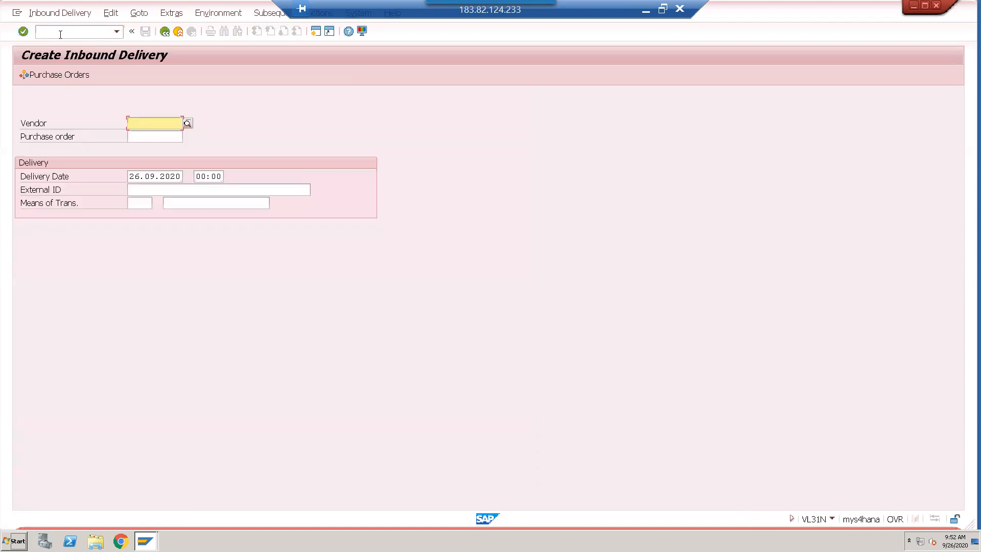
- Search for purchase orders belonging to purchasing organization 54A1
{"action": "key", "text": "Tab"}
{"action": "left_click", "coordinate": [63, 76]}
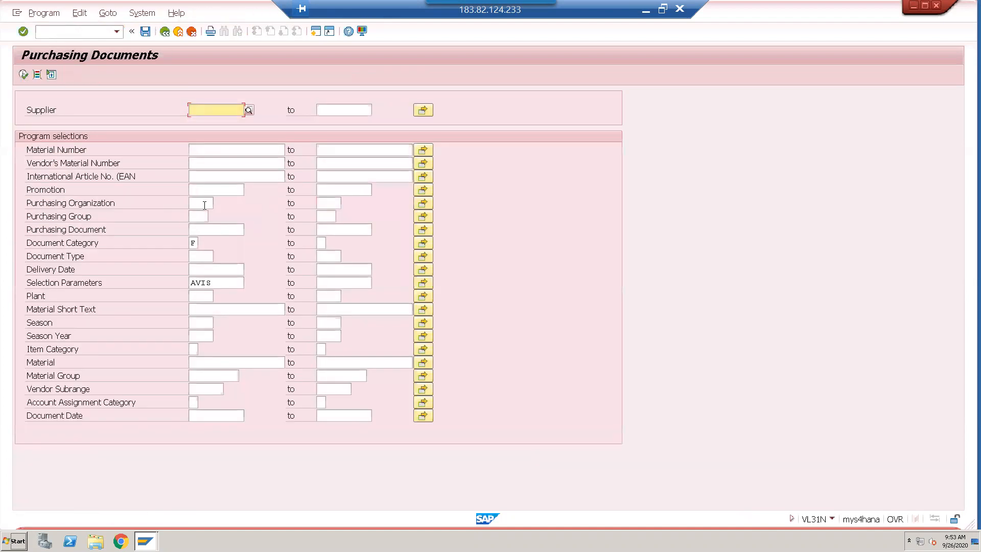
{"action": "left_click", "coordinate": [204, 207]}
{"action": "type", "text": "54"}
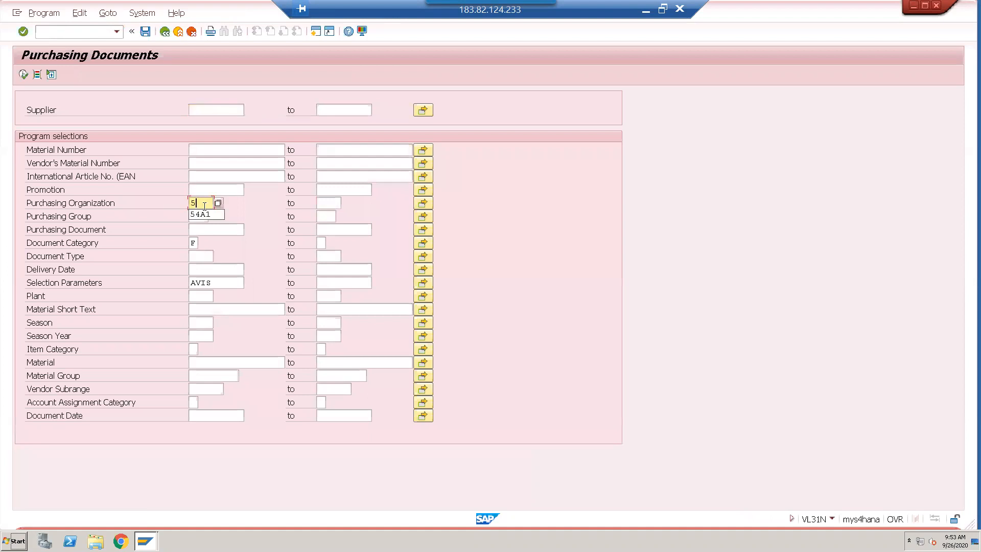
{"action": "type", "text": "a1"}
{"action": "left_click", "coordinate": [197, 215]}
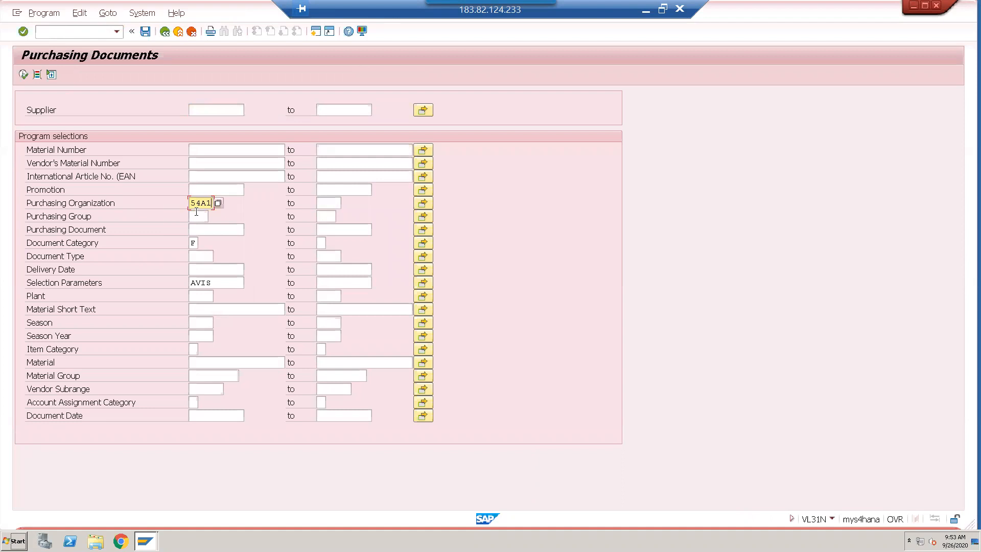
{"action": "left_click", "coordinate": [23, 75]}
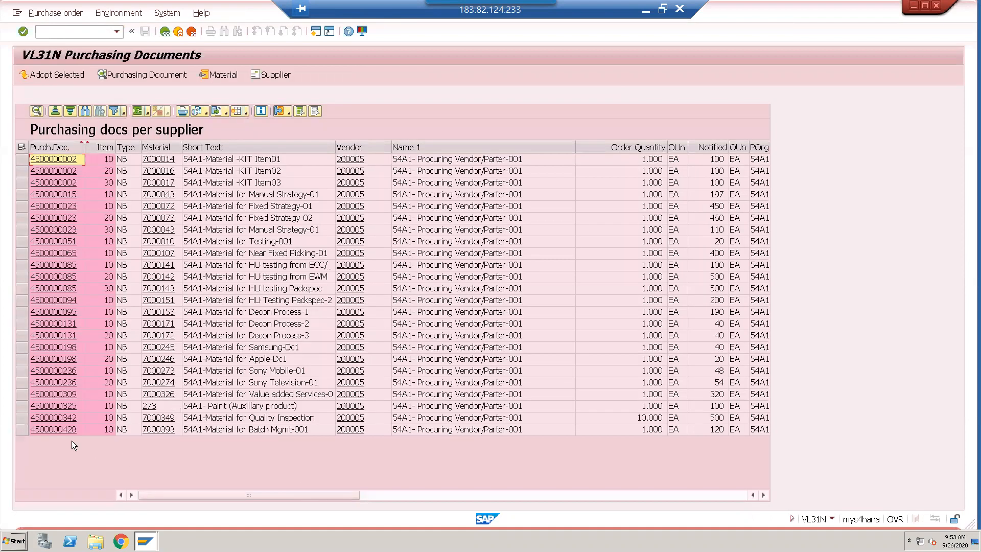
- View the purchase order for the Batch Mgmt-001 material and return to the purchasing documents list
{"action": "left_click", "coordinate": [49, 431]}
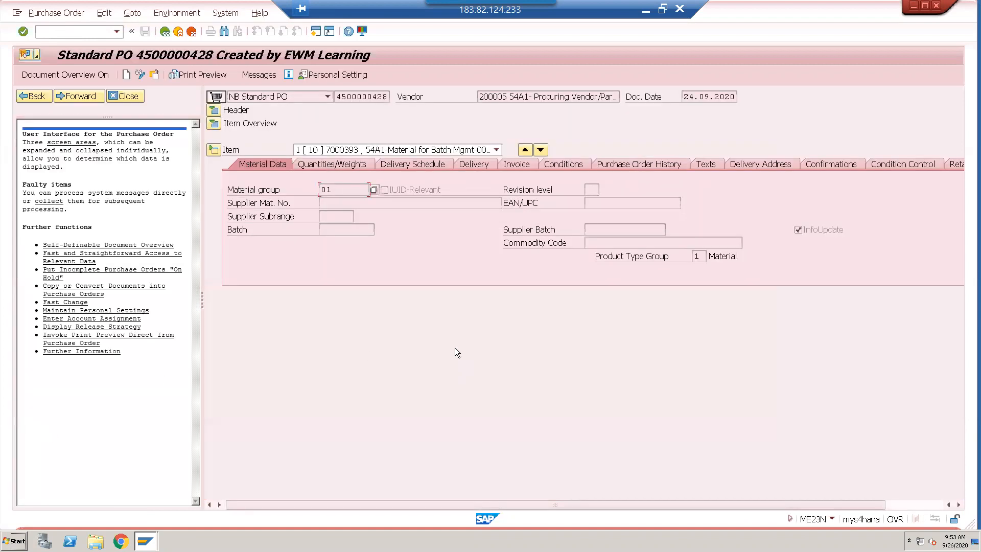
{"action": "left_click", "coordinate": [165, 32]}
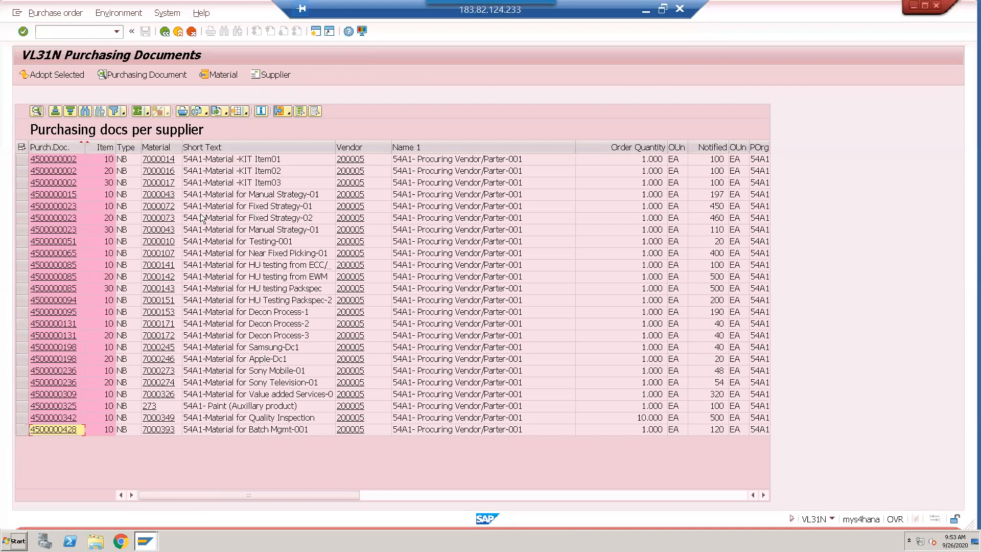
- Open the purchase order for the Fixed Strategy-01 material and examine its item overview, including quantities, prices, plant and storage location
{"action": "left_click", "coordinate": [62, 207]}
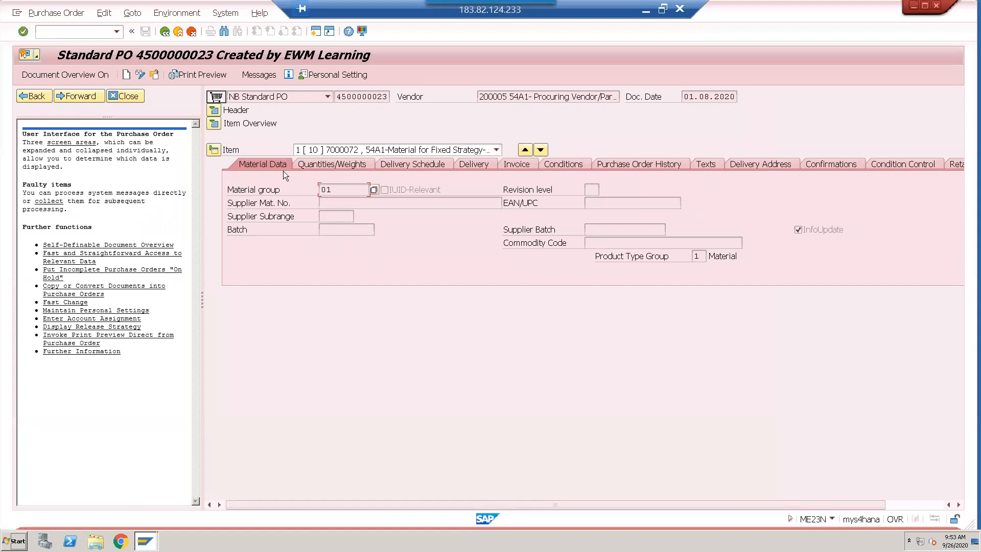
{"action": "left_click", "coordinate": [213, 151]}
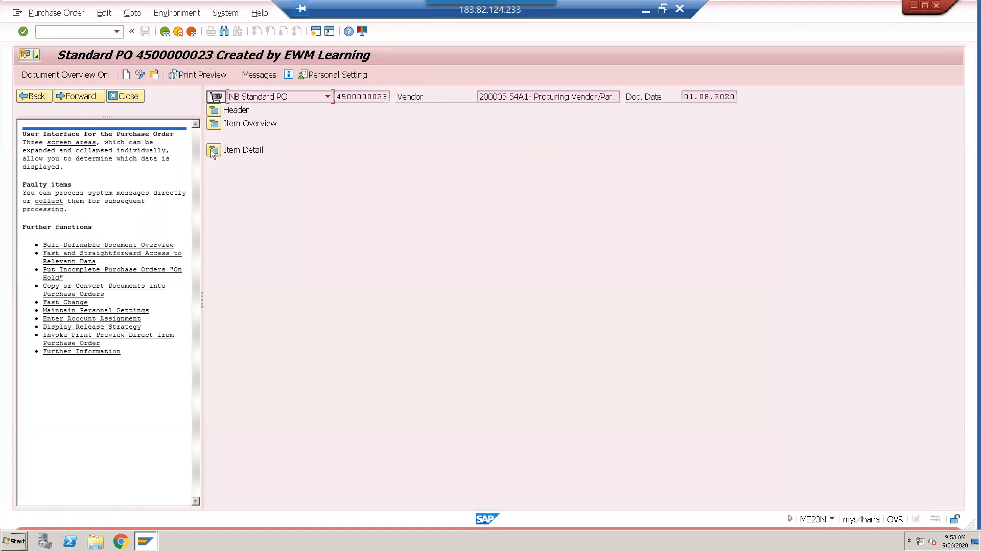
{"action": "left_click", "coordinate": [214, 123]}
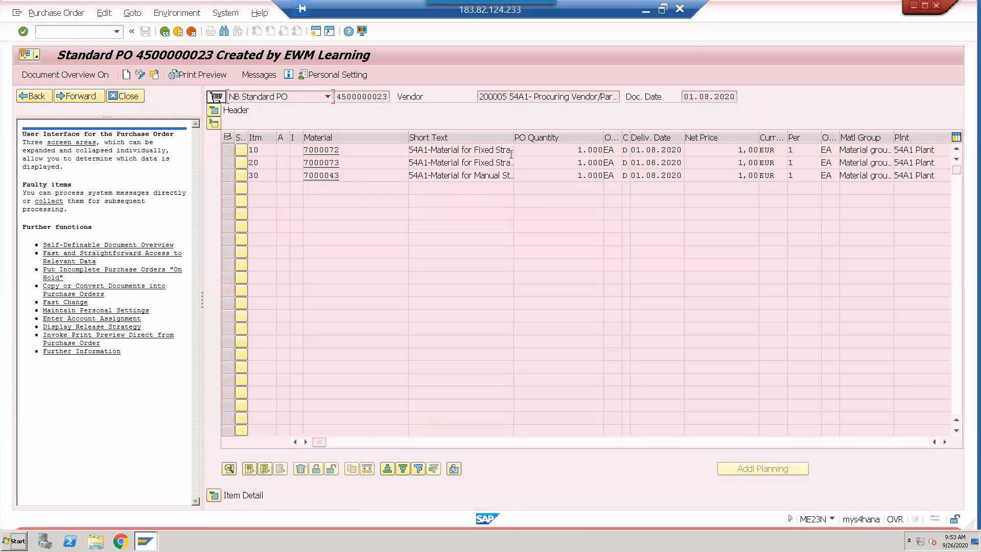
{"action": "left_click", "coordinate": [578, 173]}
{"action": "left_click_drag", "start_coordinate": [580, 170], "coordinate": [604, 175]}
{"action": "left_click", "coordinate": [604, 175]}
{"action": "left_click", "coordinate": [749, 177]}
{"action": "left_click", "coordinate": [937, 177]}
{"action": "left_click", "coordinate": [945, 442]}
{"action": "left_click", "coordinate": [945, 442]}
{"action": "left_click", "coordinate": [945, 441]}
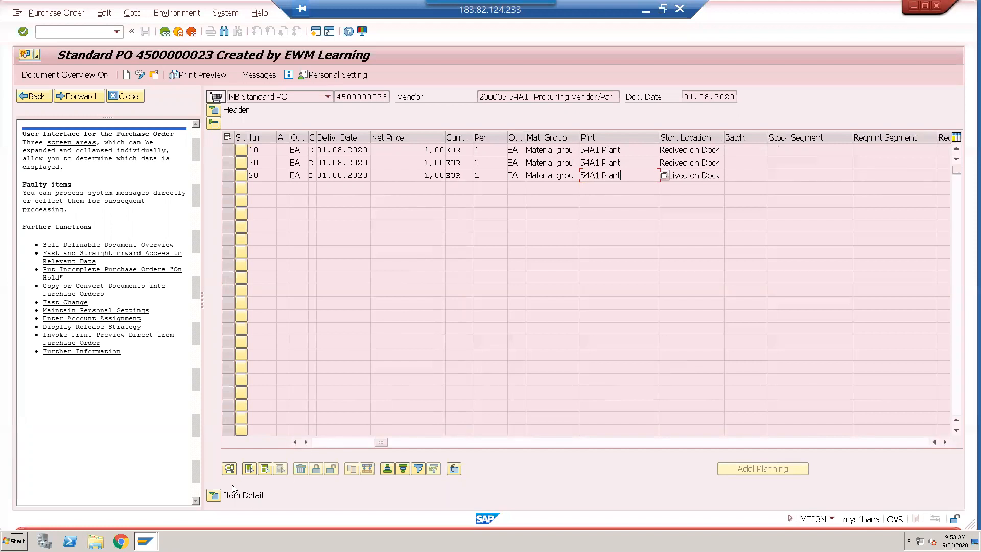
- Examine the confirmation control key and the confirmation entries in the details of purchase order item 10
{"action": "left_click", "coordinate": [214, 495]}
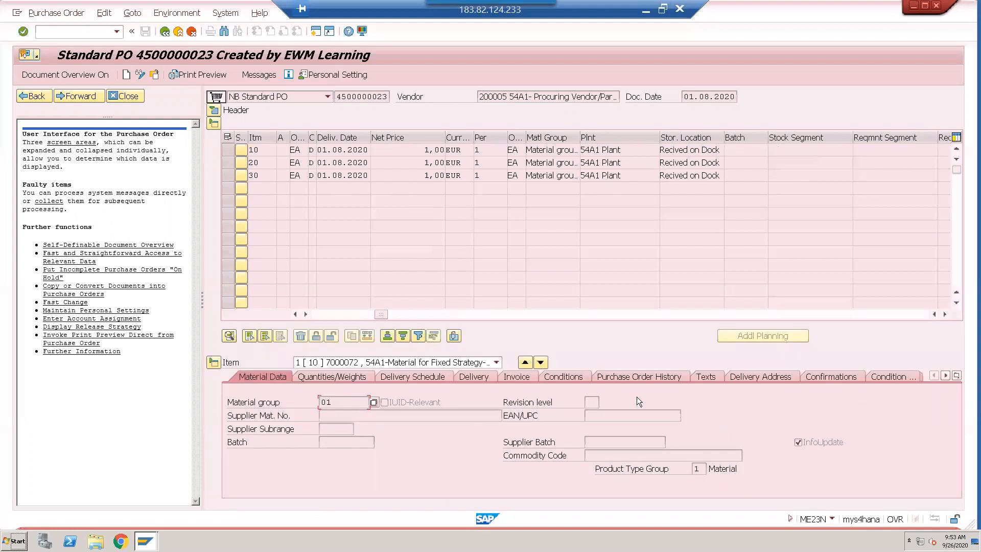
{"action": "left_click", "coordinate": [840, 378]}
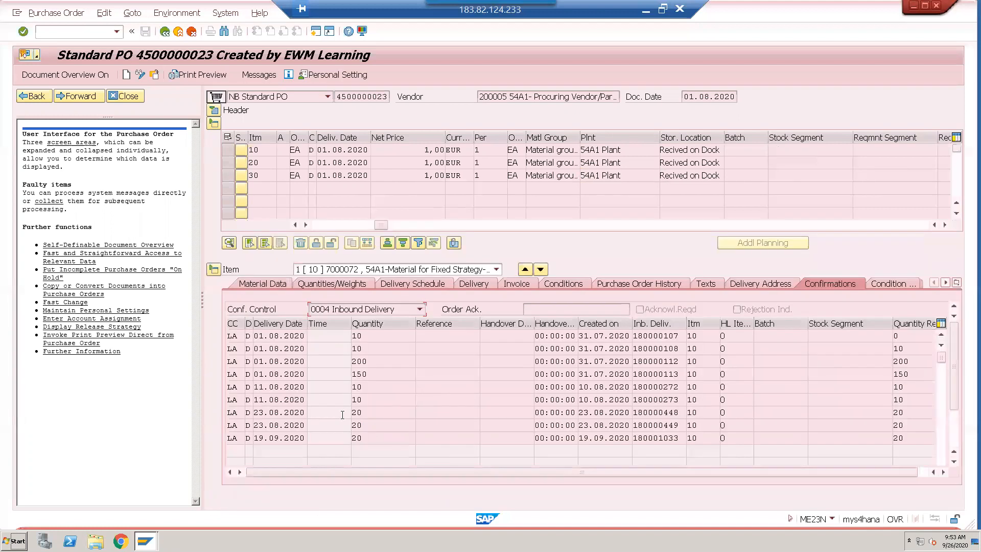
{"action": "left_click", "coordinate": [389, 310]}
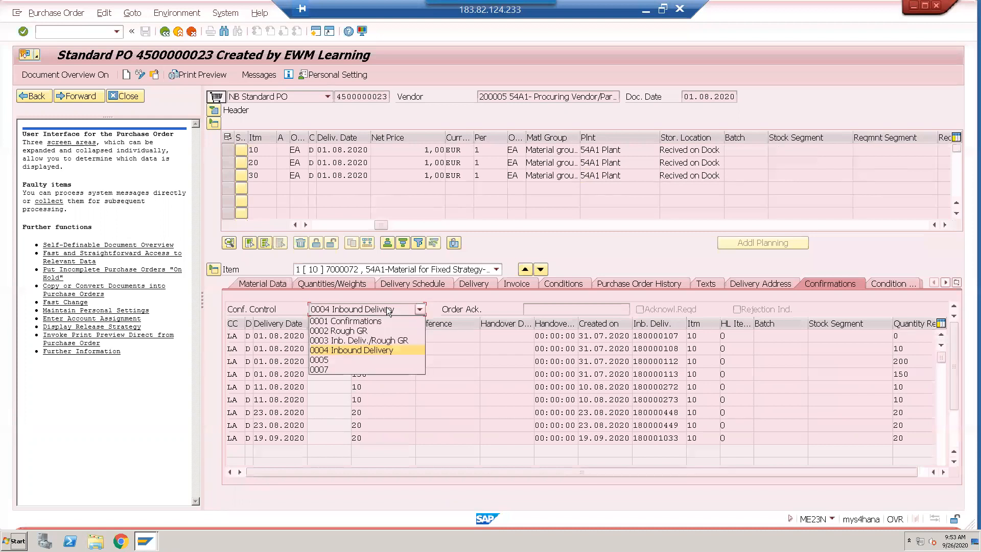
{"action": "left_click", "coordinate": [367, 352]}
{"action": "left_click", "coordinate": [409, 149]}
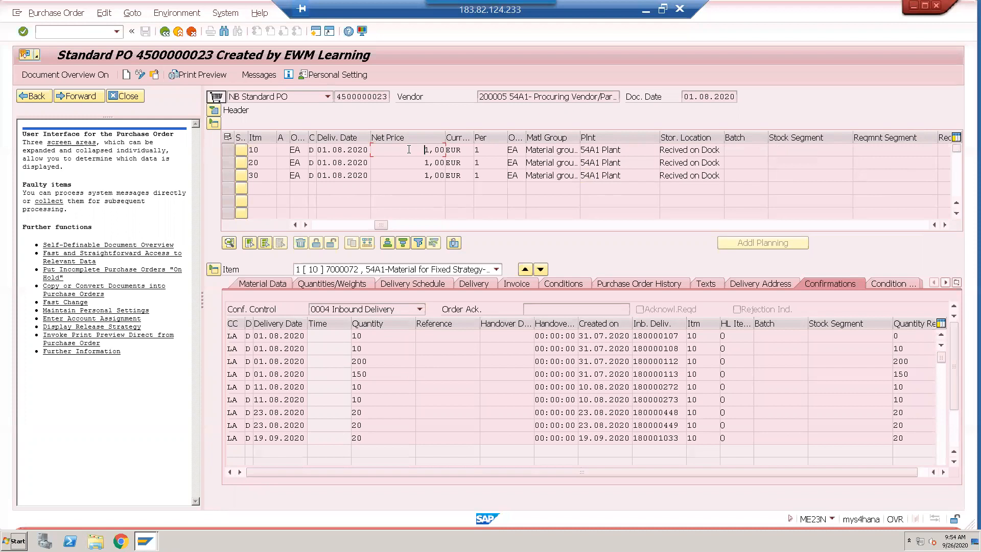
- Return to the purchasing documents list and adopt item 10 with material 7000072 (Fixed Strategy-01) into the inbound delivery
{"action": "left_click", "coordinate": [126, 96]}
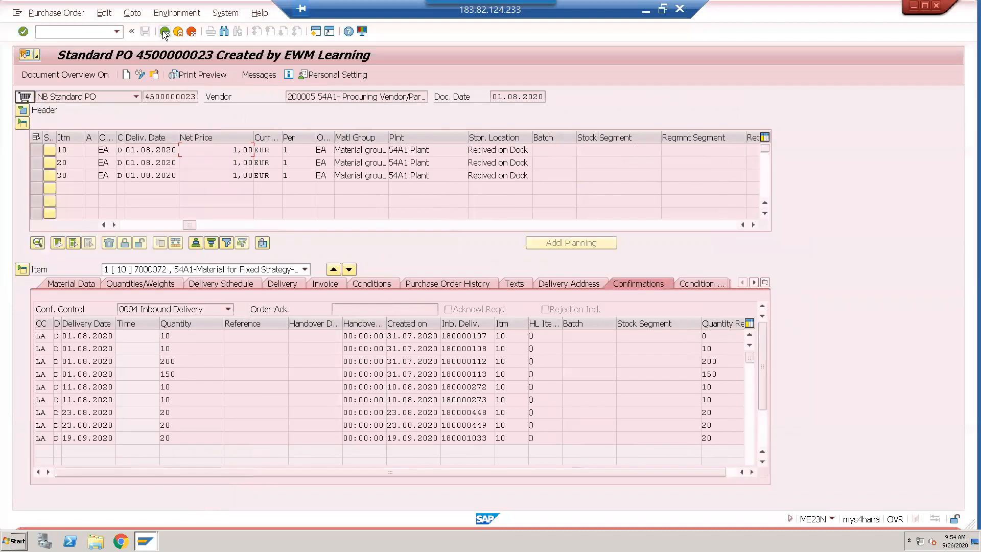
{"action": "left_click", "coordinate": [164, 32]}
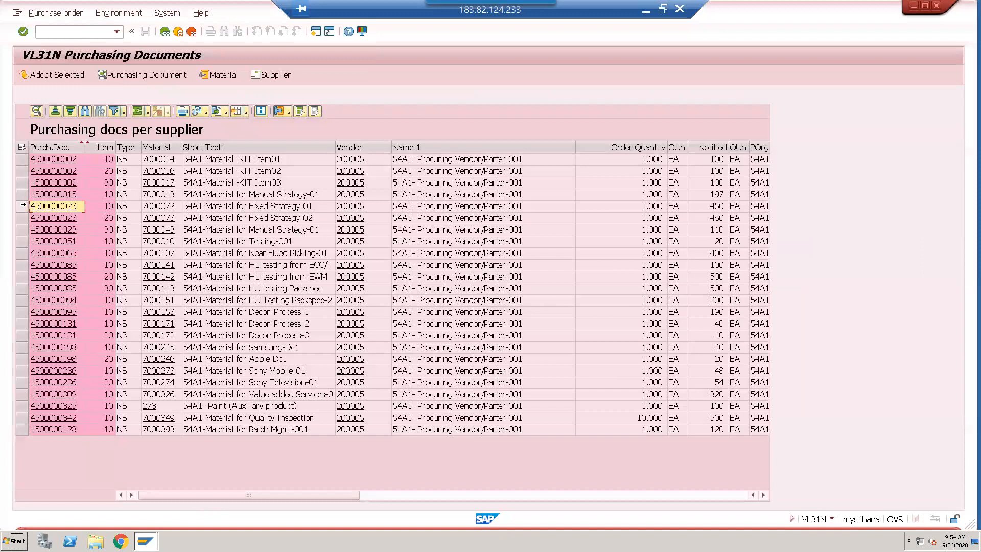
{"action": "left_click", "coordinate": [19, 205]}
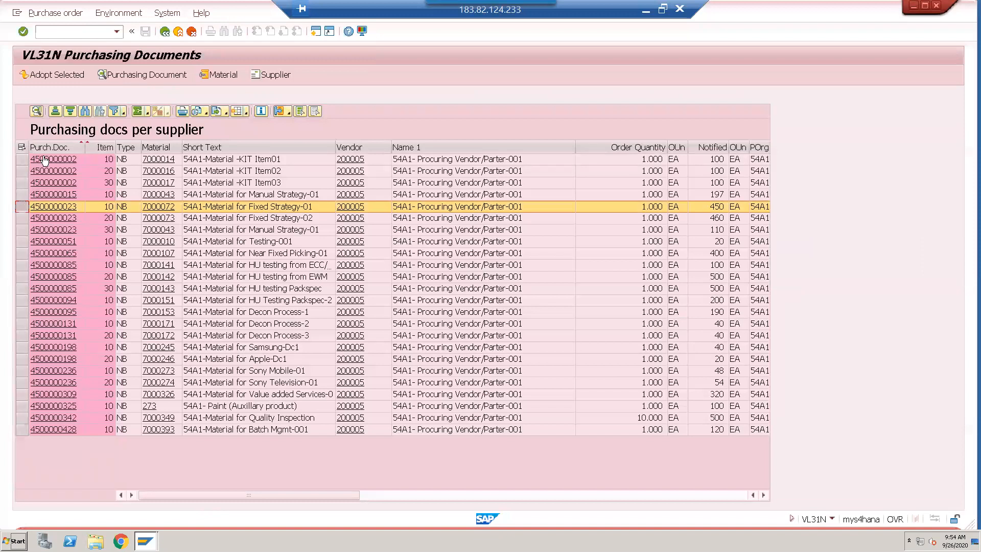
{"action": "left_click", "coordinate": [57, 75]}
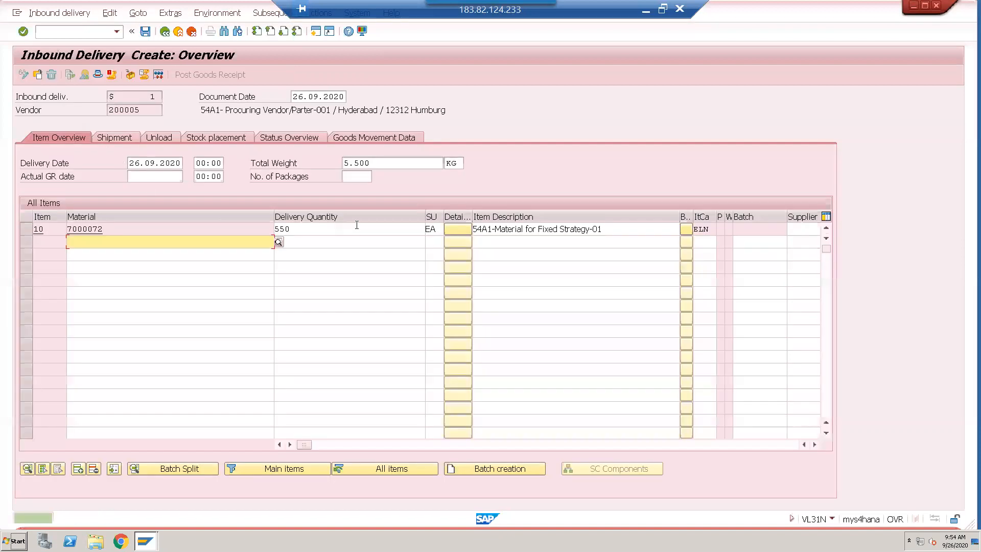
- Set the delivery quantity of material 7000072 to 50 EA
{"action": "left_click", "coordinate": [357, 228]}
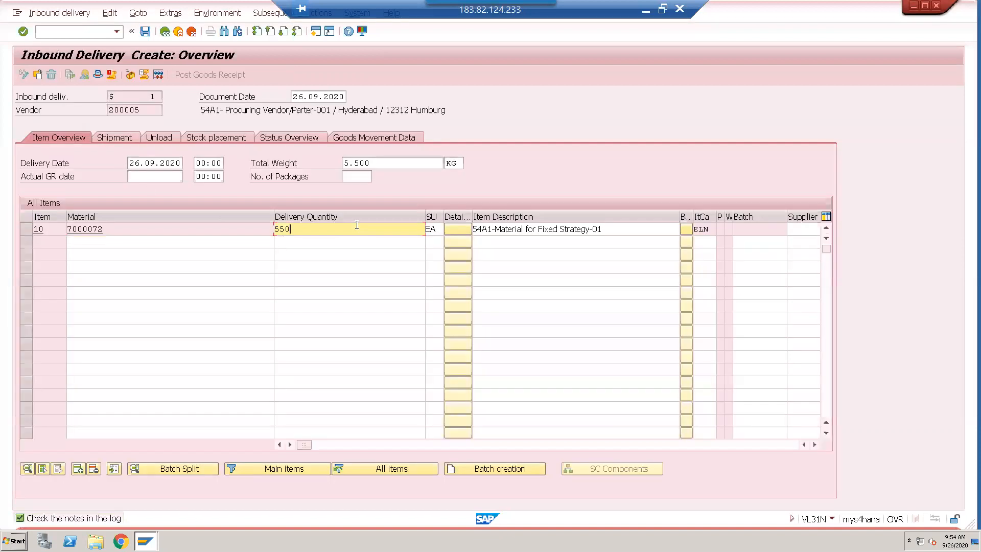
{"action": "key", "text": "BackSpace"}
{"action": "key", "text": "BackSpace"}
{"action": "key", "text": "BackSpace"}
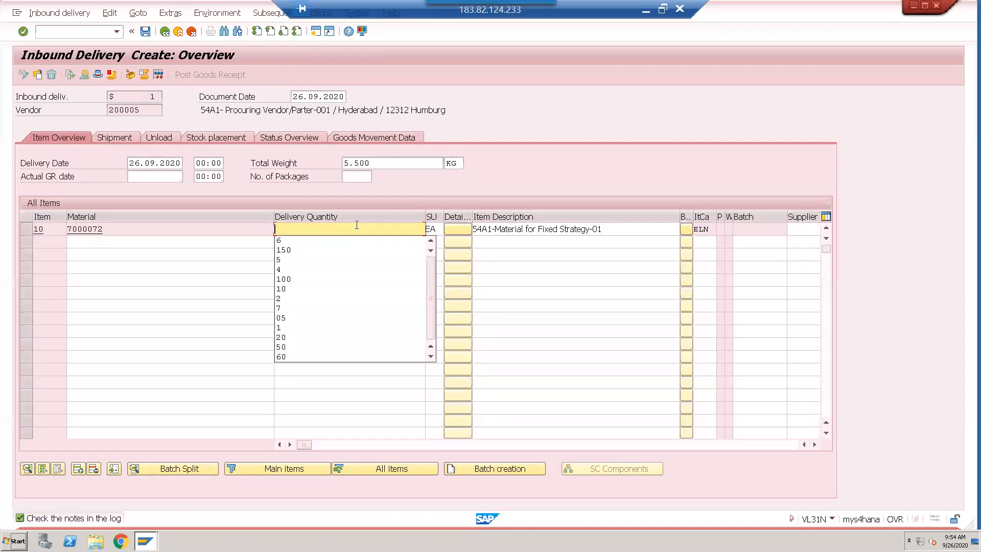
{"action": "type", "text": "50"}
{"action": "key", "text": "Return"}
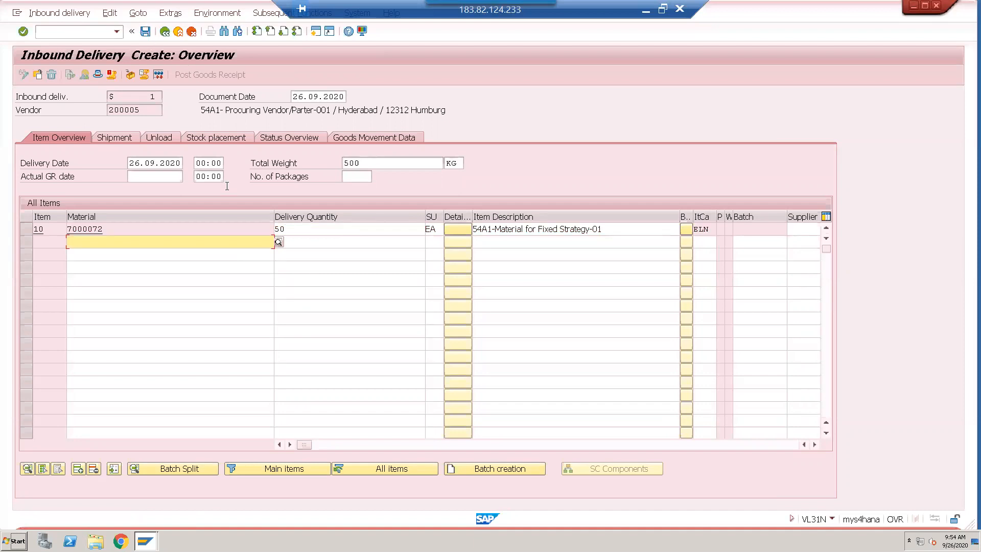
{"action": "left_click", "coordinate": [118, 229]}
{"action": "left_click", "coordinate": [321, 232]}
{"action": "type", "text": "50"}
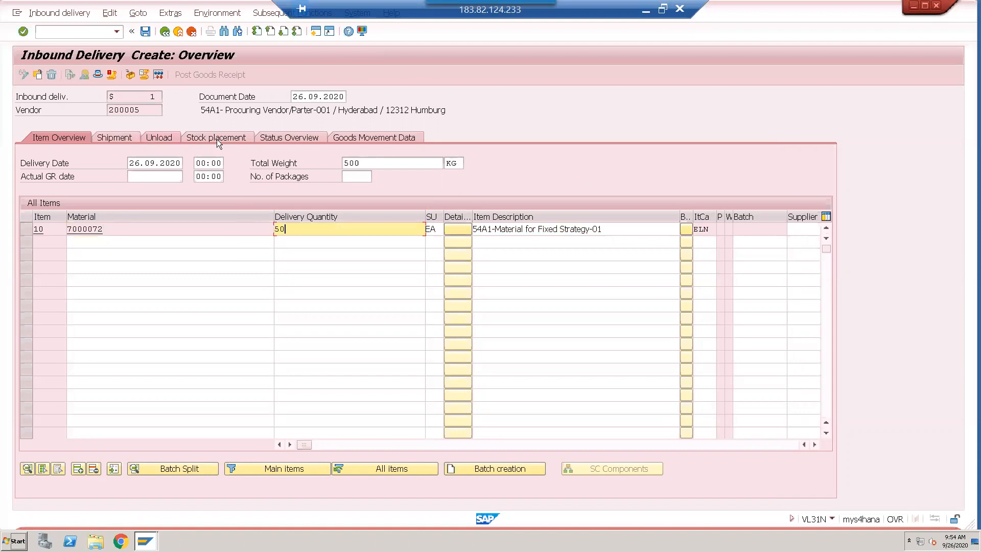
- Check the warehouse number and item quantity in the stock placement data, and save the inbound delivery
{"action": "left_click", "coordinate": [232, 135]}
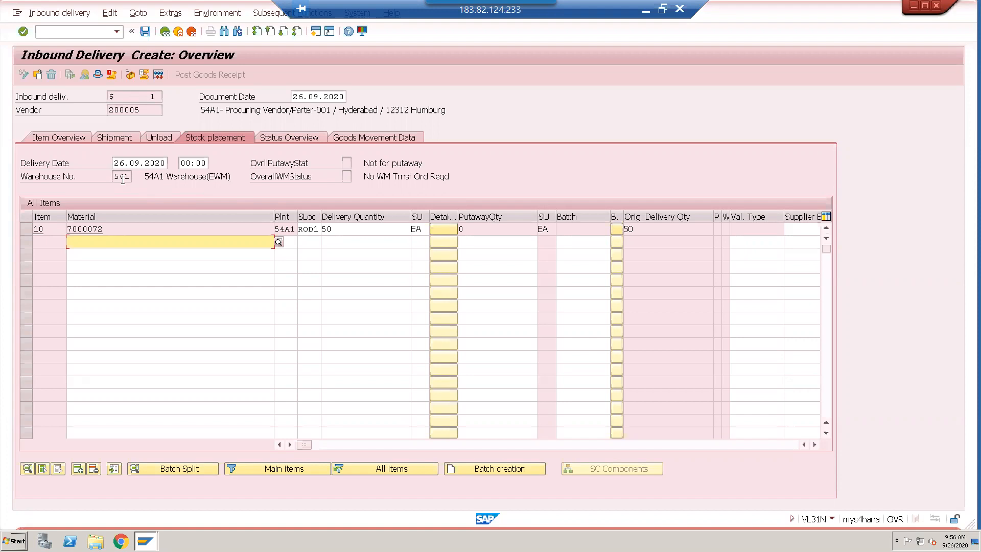
{"action": "left_click_drag", "start_coordinate": [113, 177], "coordinate": [133, 176]}
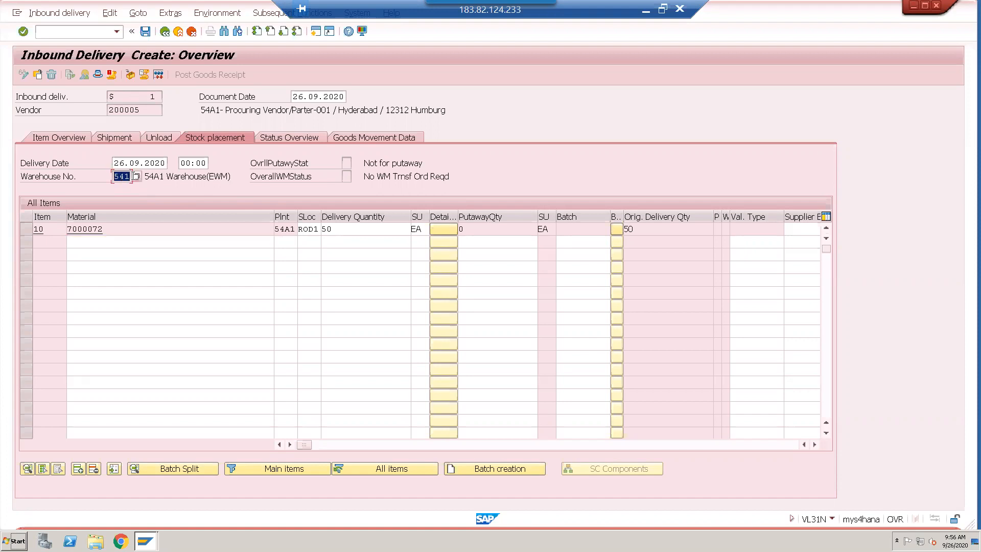
{"action": "left_click", "coordinate": [123, 177]}
{"action": "left_click", "coordinate": [346, 228]}
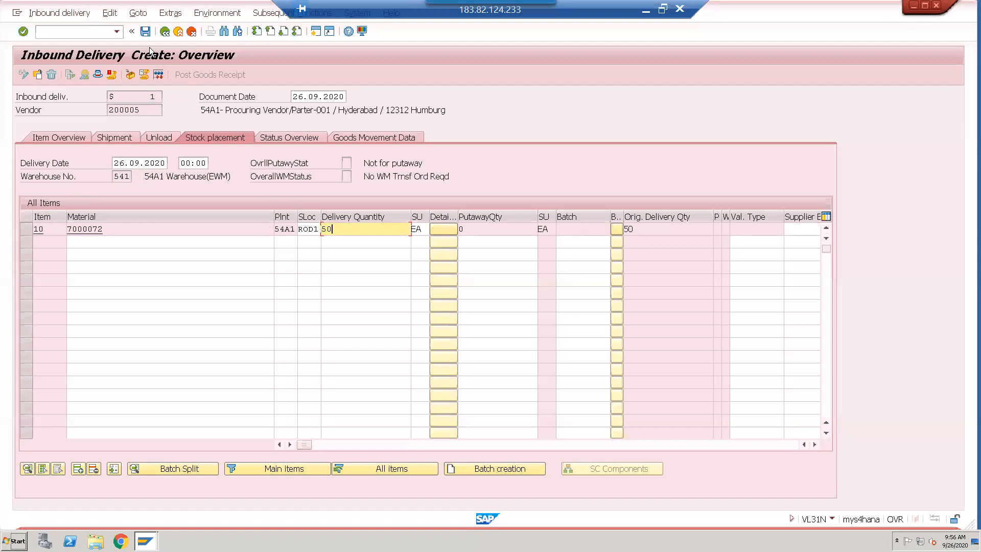
{"action": "left_click", "coordinate": [145, 31]}
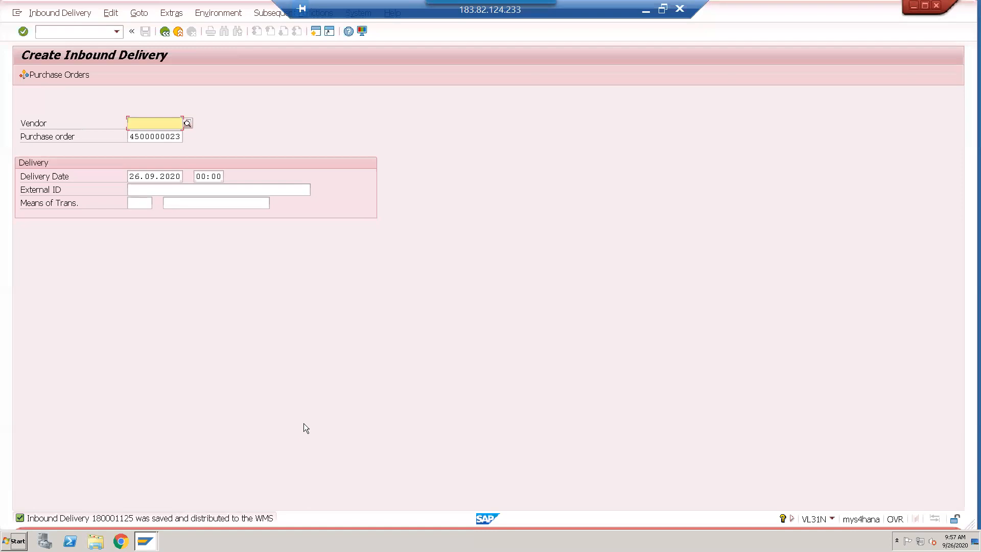
- Open the newly saved inbound delivery through the Change function
{"action": "left_click", "coordinate": [66, 14]}
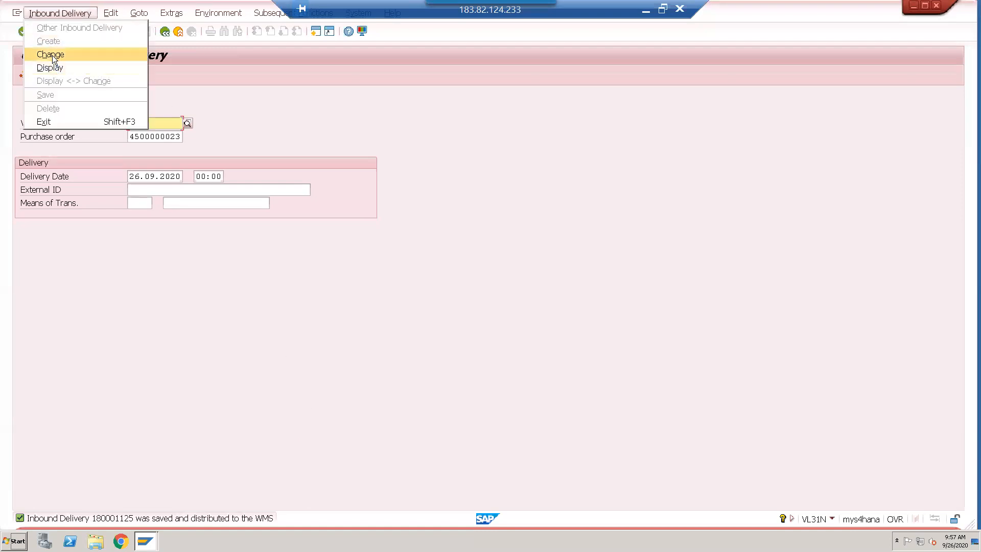
{"action": "left_click", "coordinate": [52, 55]}
{"action": "key", "text": "Return"}
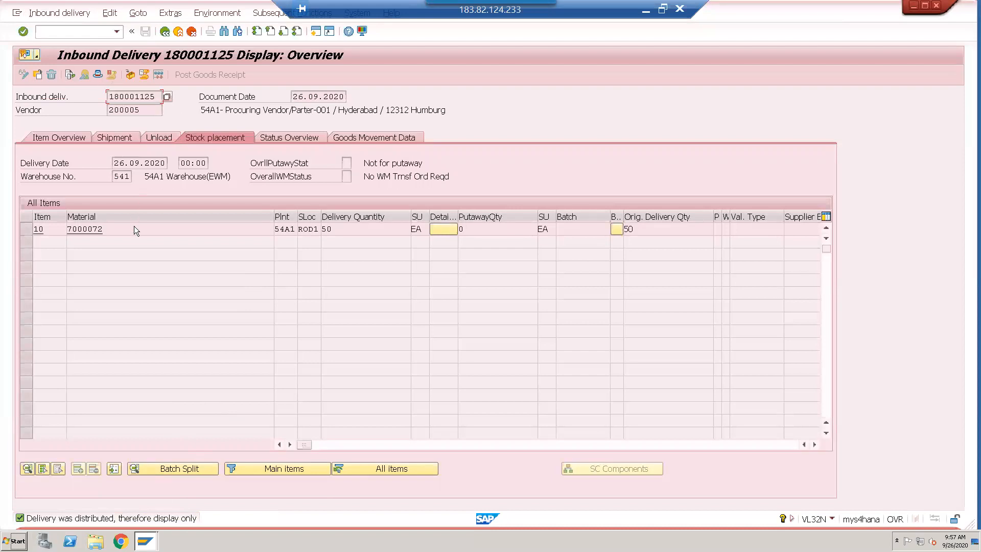
- Examine the decentralized warehouse distribution status in the stock placement section of the delivery's header details
{"action": "left_click", "coordinate": [96, 74]}
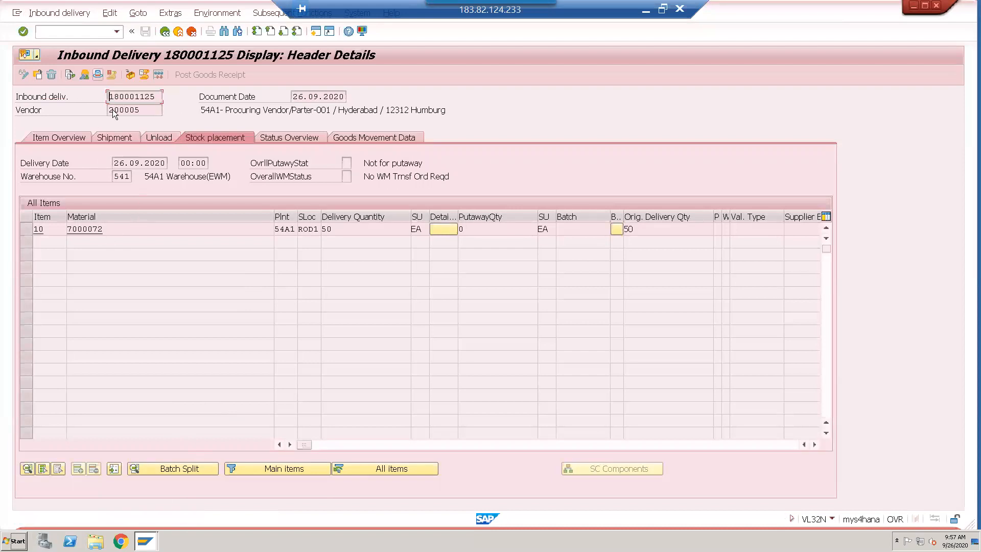
{"action": "left_click_drag", "start_coordinate": [253, 176], "coordinate": [382, 177]}
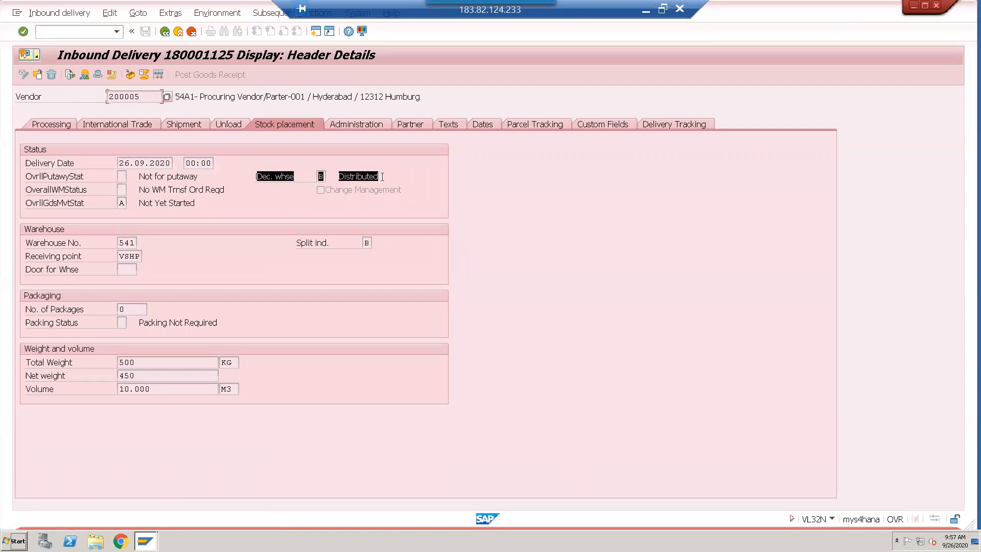
{"action": "key", "text": "ctrl+c"}
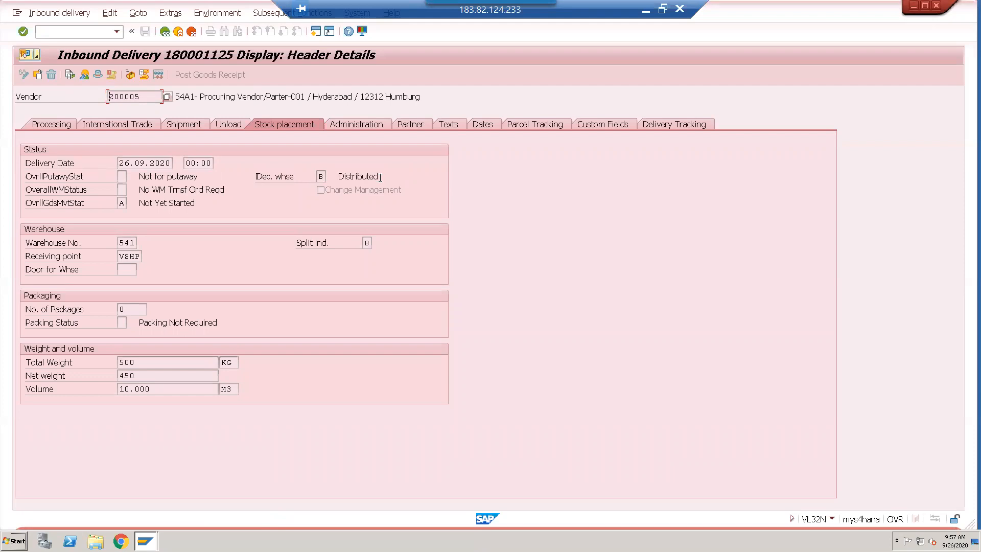
- Copy the inbound delivery number from the delivery overview and return to the SAP Easy Access start screen
{"action": "left_click_drag", "start_coordinate": [254, 176], "coordinate": [377, 175]}
{"action": "key", "text": "ctrl+c"}
{"action": "left_click", "coordinate": [165, 31]}
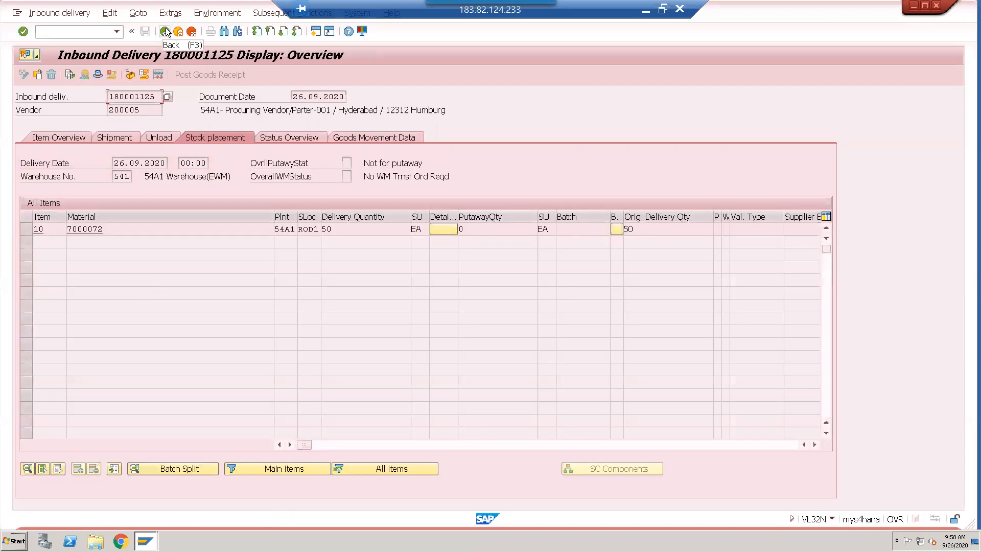
{"action": "left_click_drag", "start_coordinate": [158, 96], "coordinate": [109, 102]}
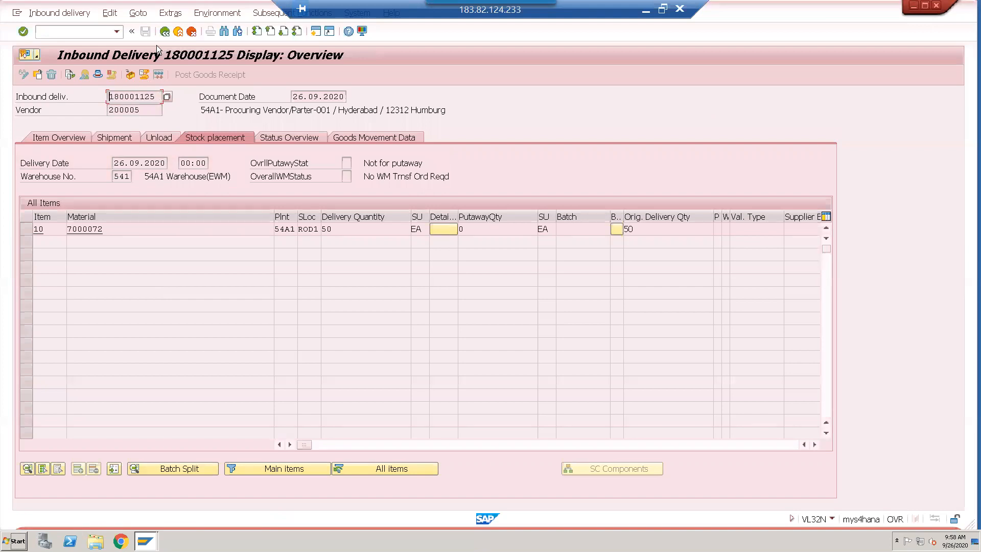
{"action": "left_click", "coordinate": [165, 32]}
{"action": "left_click", "coordinate": [165, 31]}
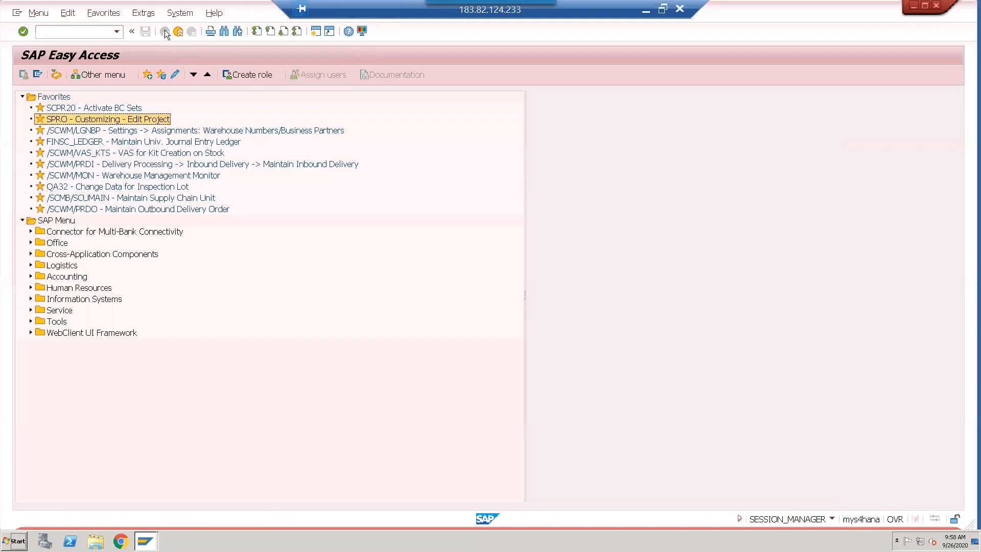
- Expand the SAP menu through Logistics, SCM Extended Warehouse Management, Extended Warehouse Management and Delivery Processing down to Inbound Delivery
{"action": "left_click", "coordinate": [31, 266]}
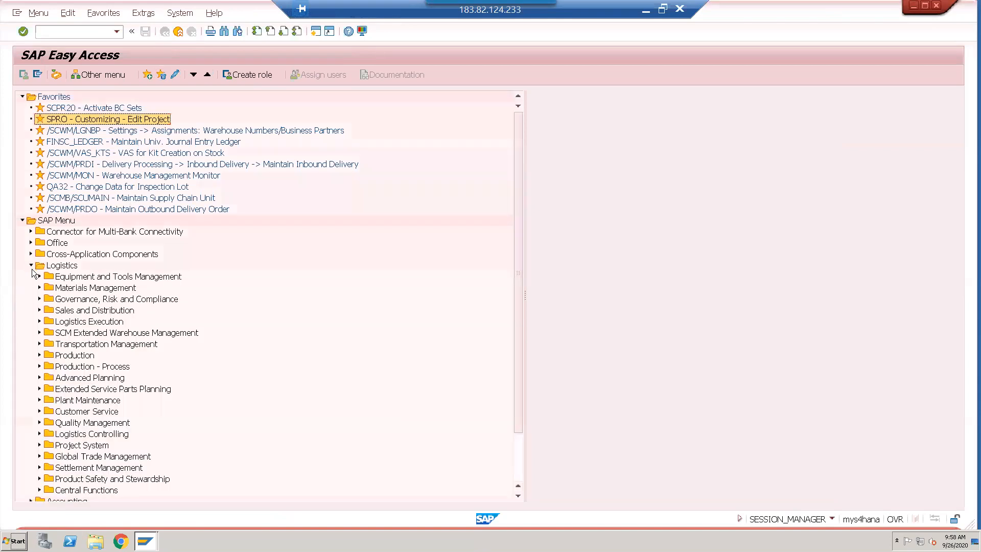
{"action": "left_click", "coordinate": [92, 333]}
{"action": "left_click", "coordinate": [38, 333]}
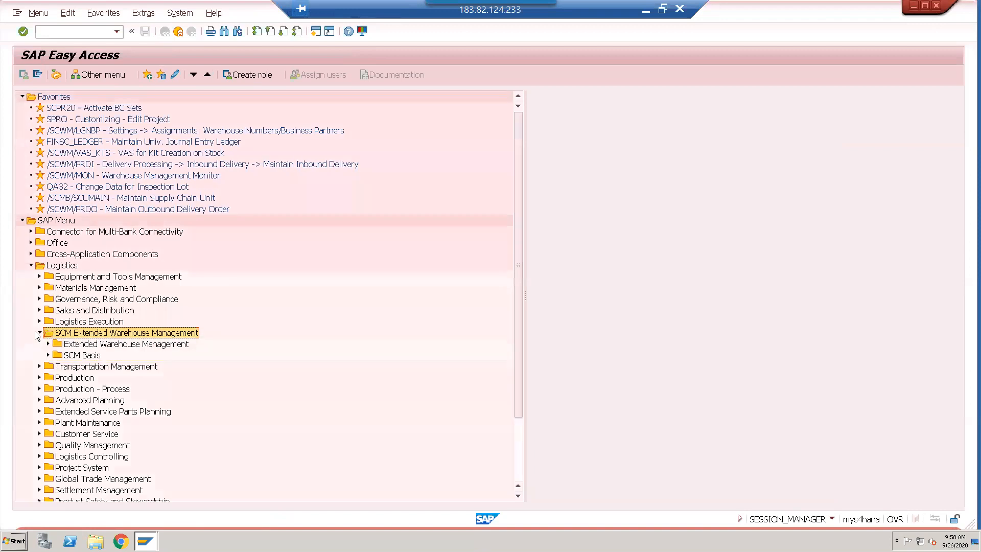
{"action": "left_click", "coordinate": [88, 347]}
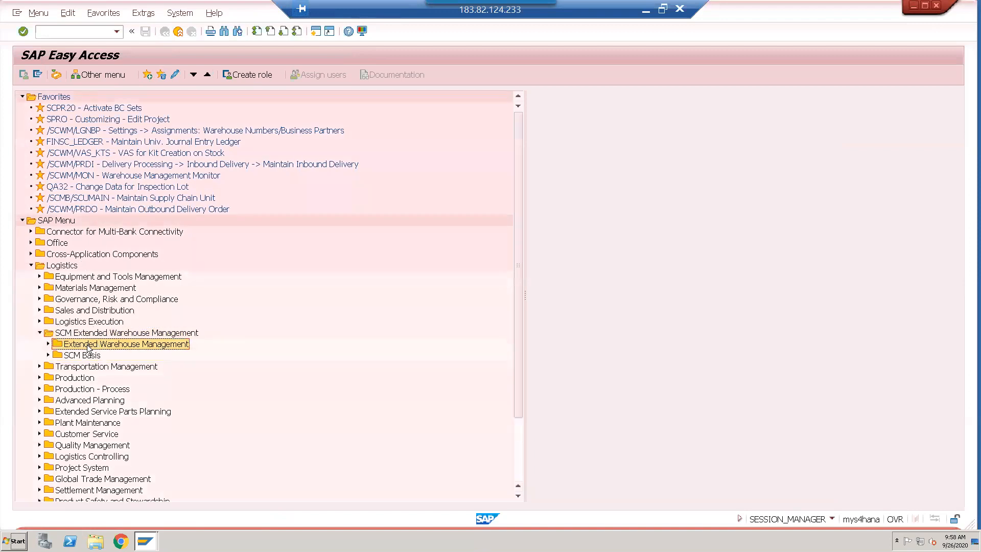
{"action": "left_click", "coordinate": [48, 344]}
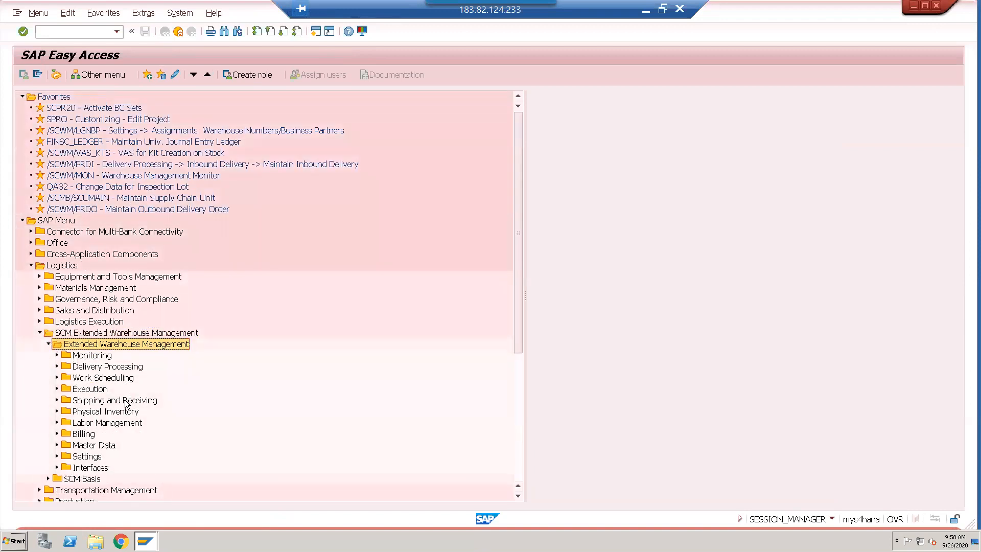
{"action": "left_click", "coordinate": [57, 367]}
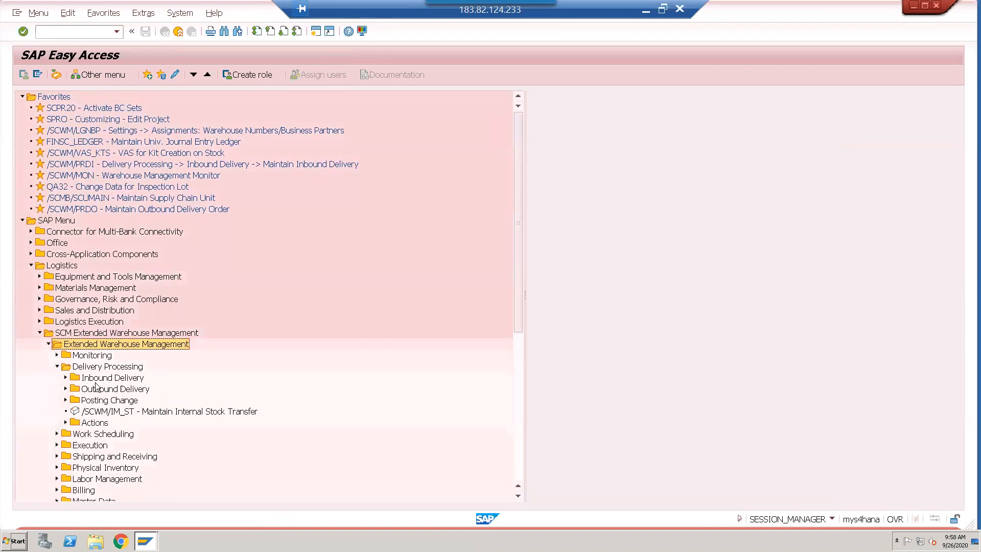
{"action": "left_click", "coordinate": [65, 377]}
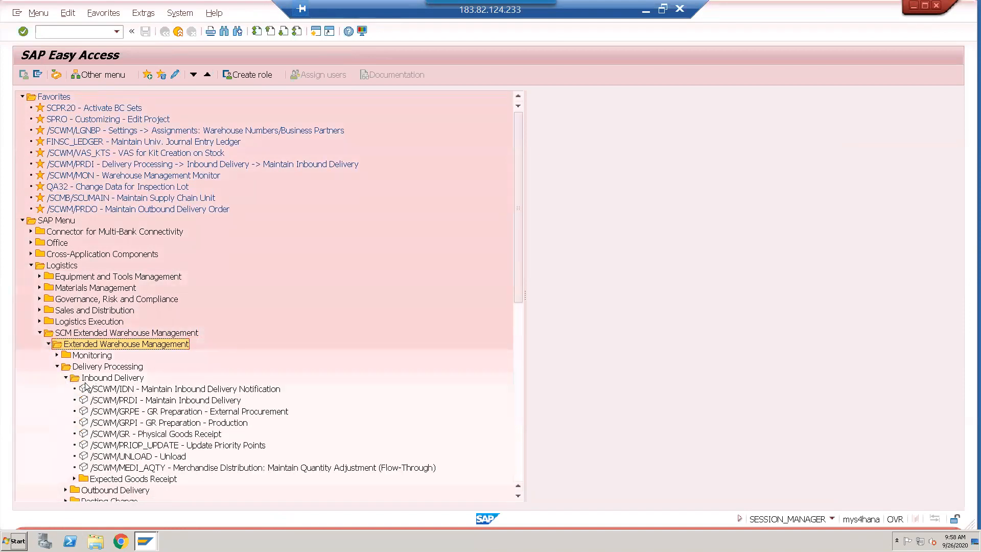
- Try to open Maintain Inbound Delivery Notification (/SCWM/IDN), and open Maintain Inbound Delivery (/SCWM/PRDI)
{"action": "left_click", "coordinate": [133, 391]}
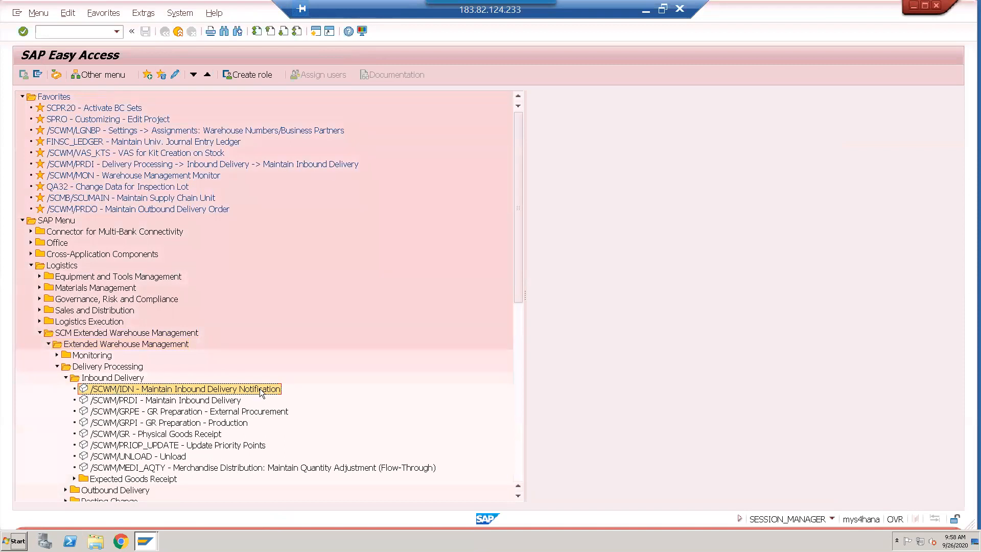
{"action": "double_click", "coordinate": [153, 387]}
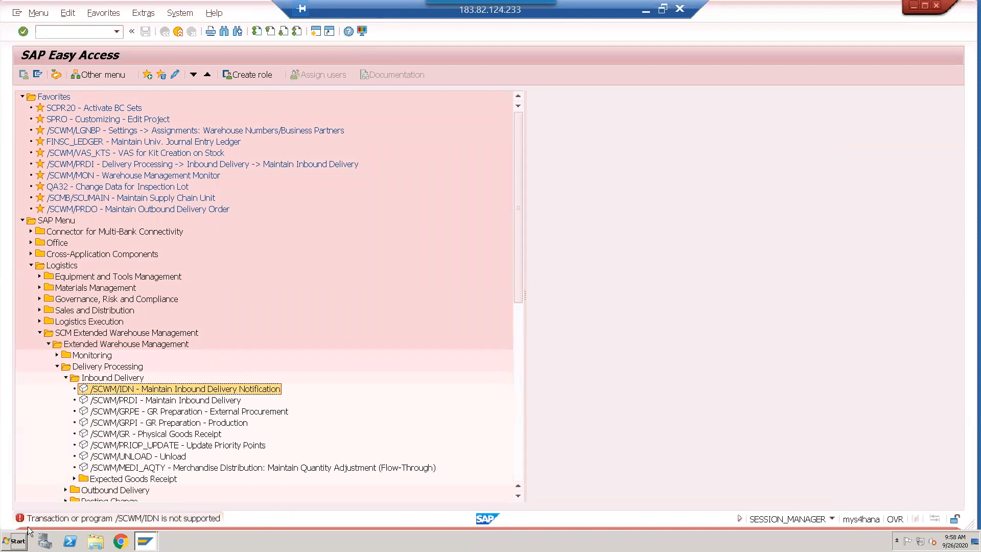
{"action": "left_click", "coordinate": [119, 402]}
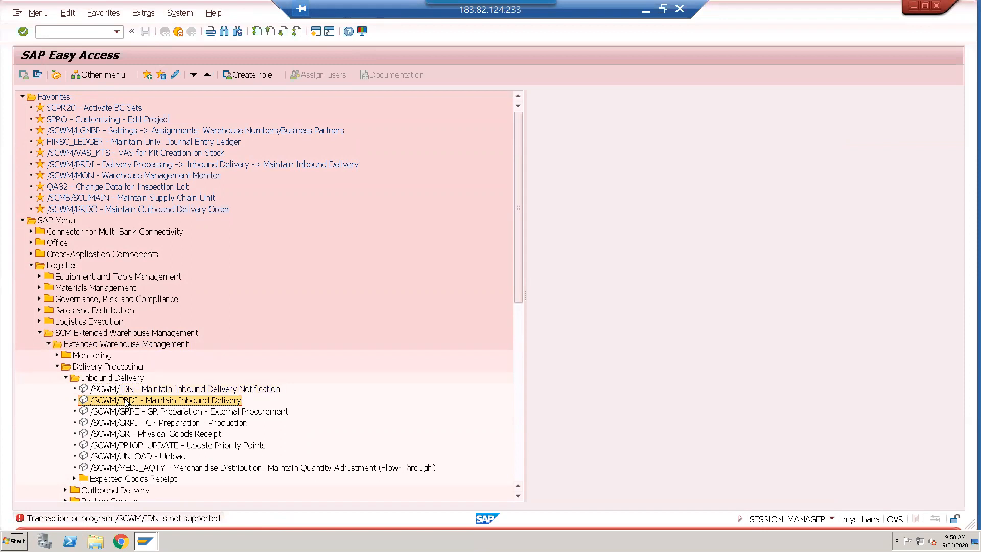
{"action": "double_click", "coordinate": [128, 401]}
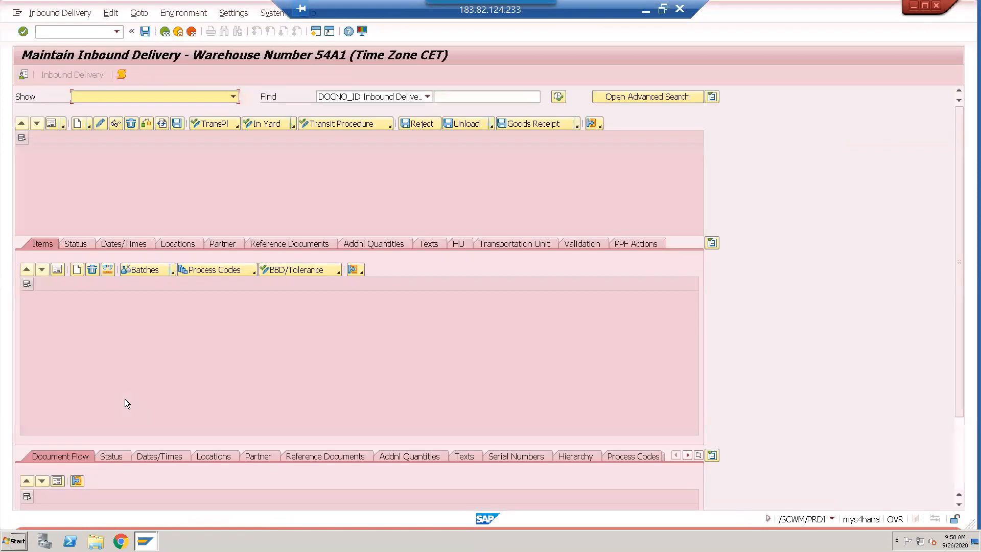
- Search for the EWM inbound delivery by Logistics Execution Delivery, using the number of the saved ERP inbound delivery
{"action": "left_click", "coordinate": [427, 96]}
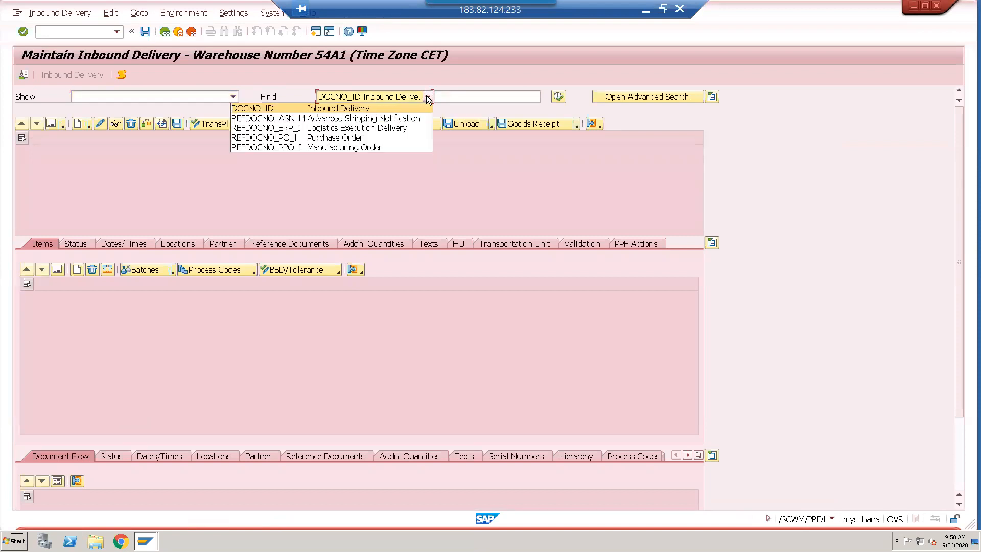
{"action": "left_click", "coordinate": [359, 128]}
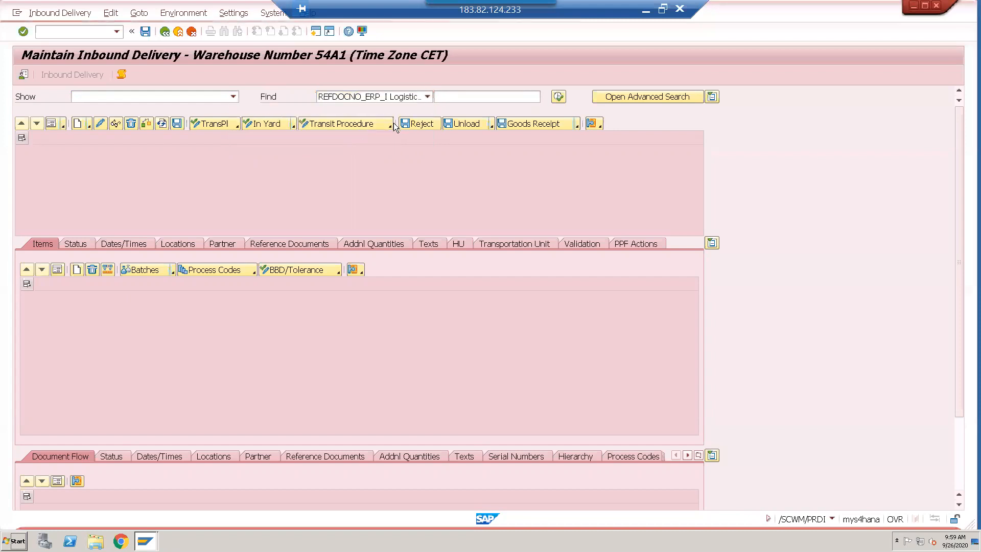
{"action": "left_click", "coordinate": [452, 98]}
{"action": "type", "text": "180001125"}
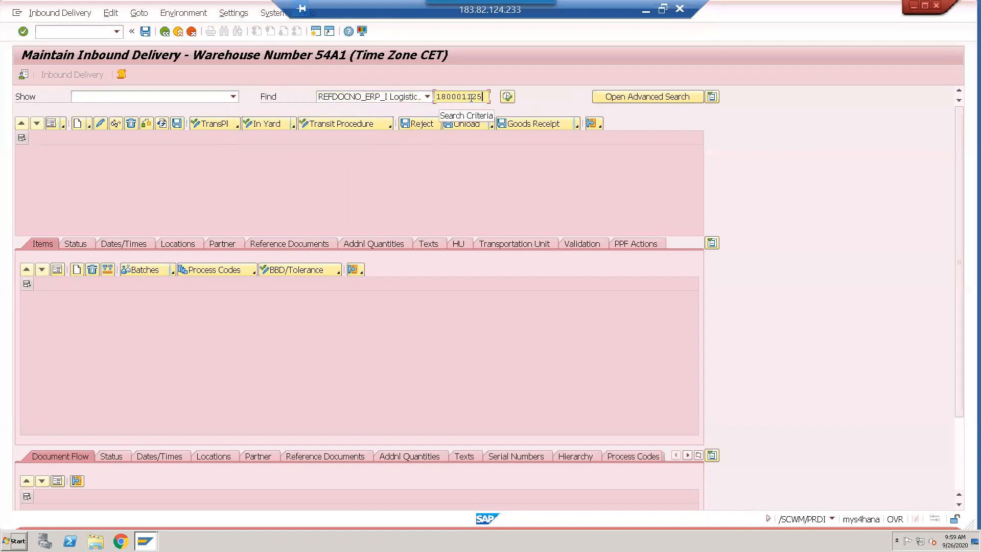
{"action": "left_click", "coordinate": [508, 96]}
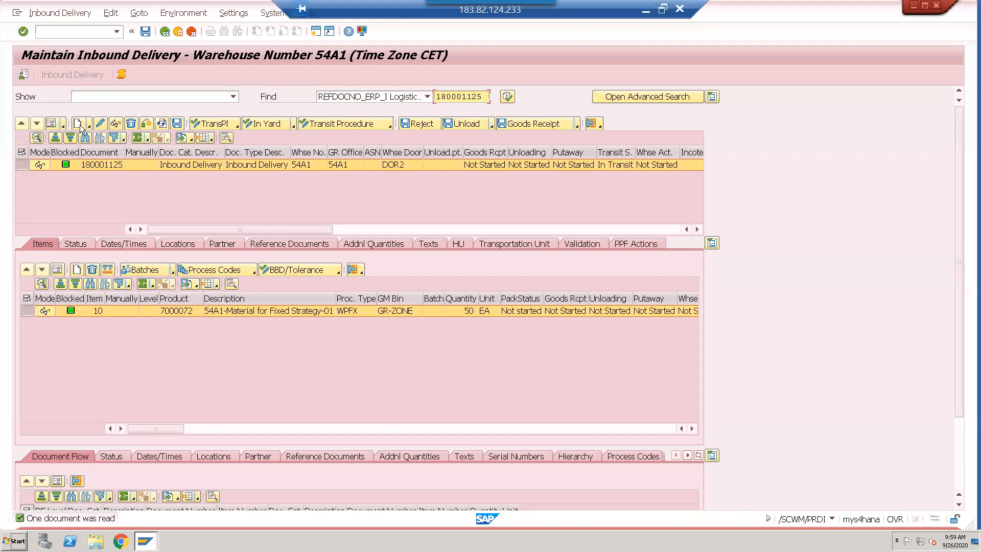
- Check the warehouse number in the default values, accept them, and rerun the inbound delivery search
{"action": "left_click", "coordinate": [24, 76]}
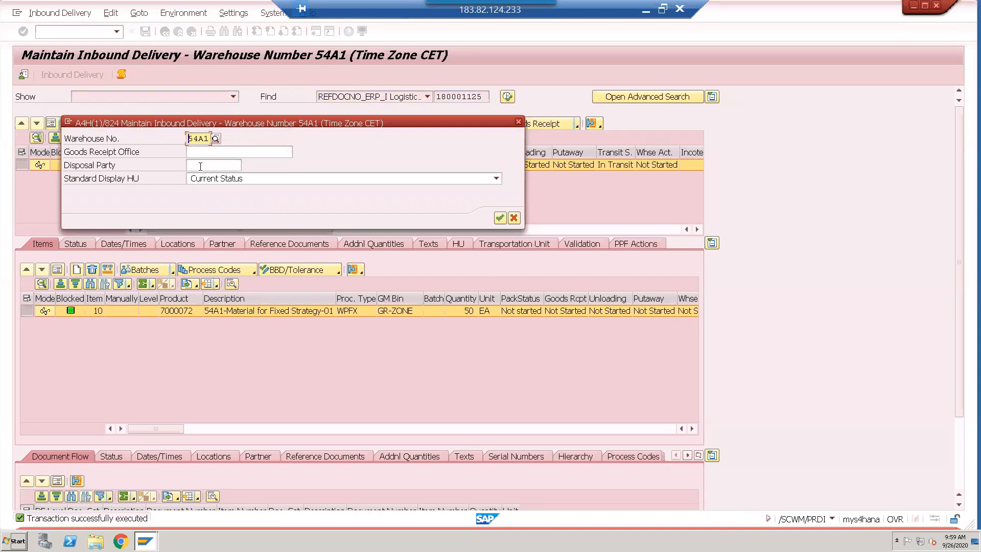
{"action": "left_click", "coordinate": [499, 219]}
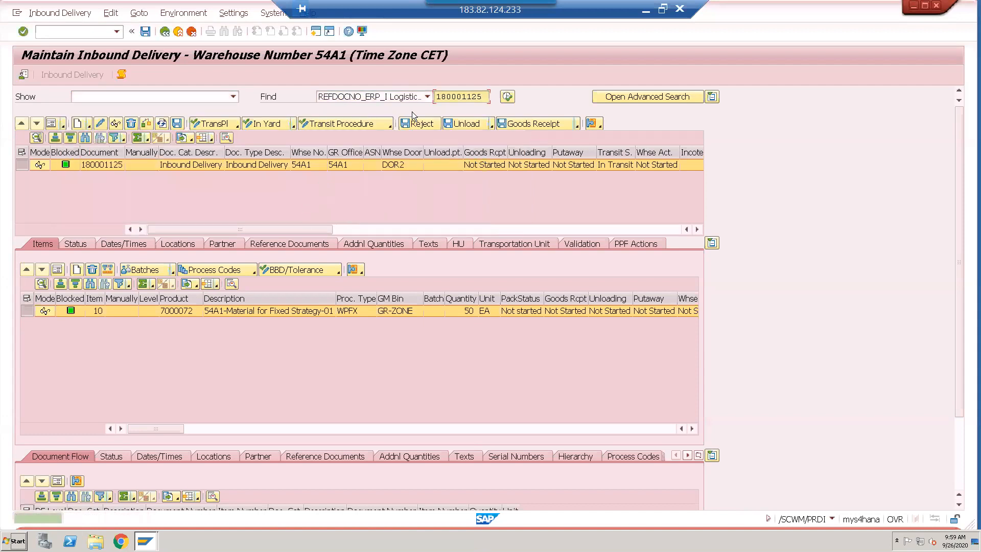
{"action": "left_click", "coordinate": [504, 97]}
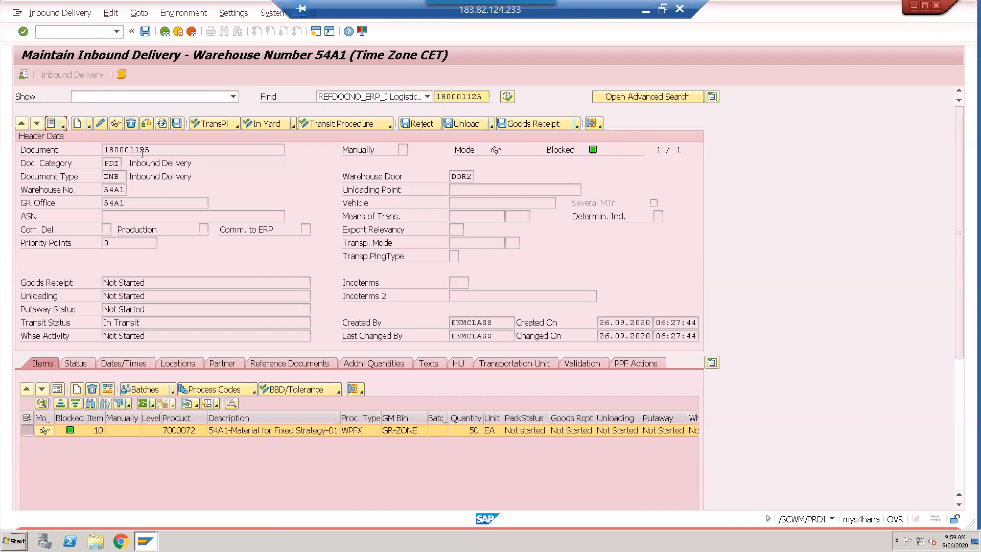
- Examine the delivery header's document number, warehouse number, goods receipt office and warehouse door in form view
{"action": "left_click", "coordinate": [156, 148]}
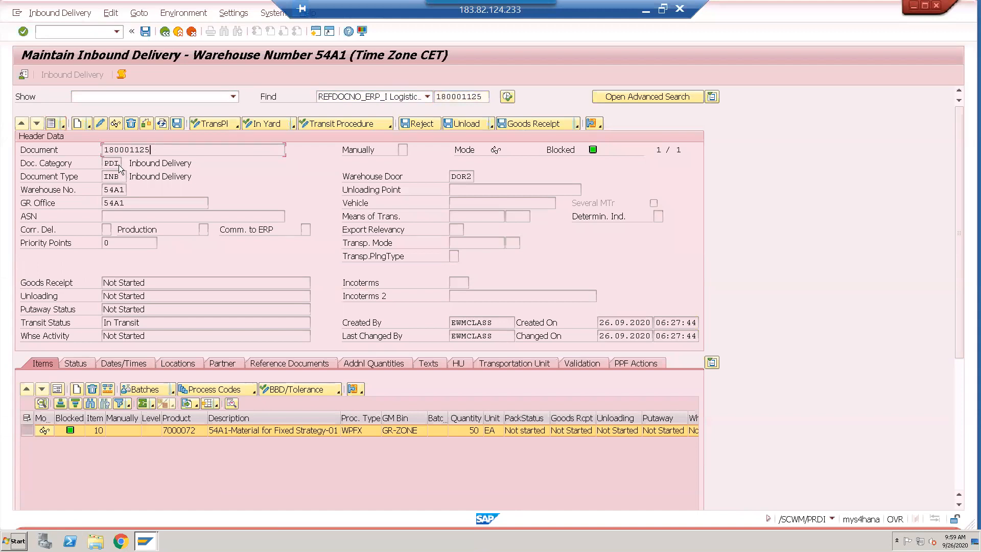
{"action": "left_click", "coordinate": [120, 190]}
{"action": "left_click", "coordinate": [130, 202]}
{"action": "left_click_drag", "start_coordinate": [453, 176], "coordinate": [479, 174]}
{"action": "left_click", "coordinate": [476, 175]}
- Examine the item's product, quantity and movement data in form view, and return the header and items to list view
{"action": "left_click", "coordinate": [58, 391]}
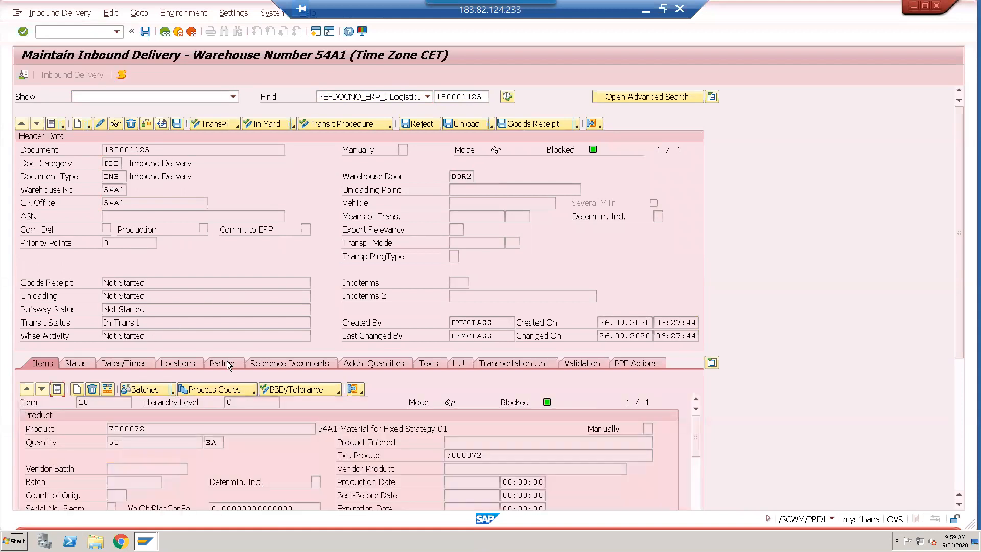
{"action": "left_click", "coordinate": [51, 124]}
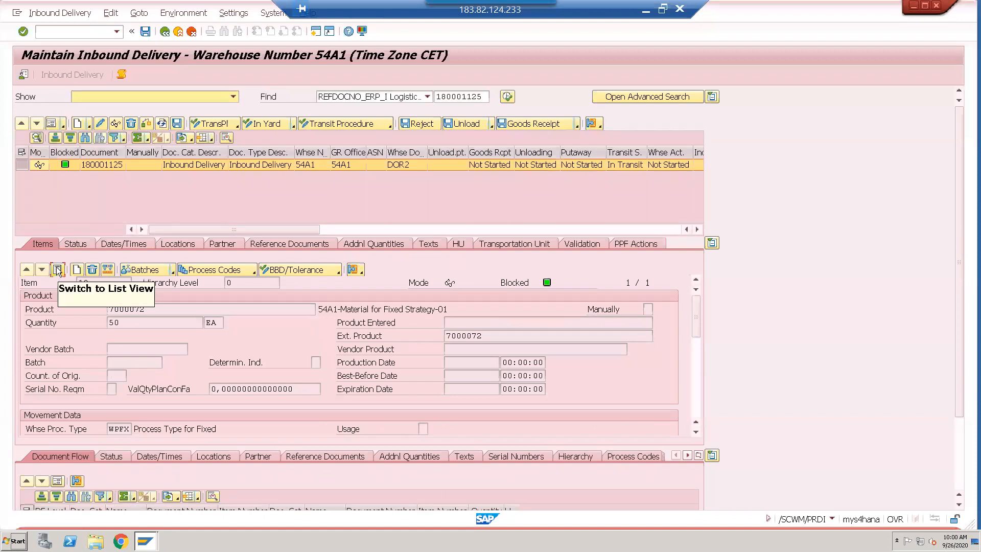
{"action": "left_click", "coordinate": [58, 270]}
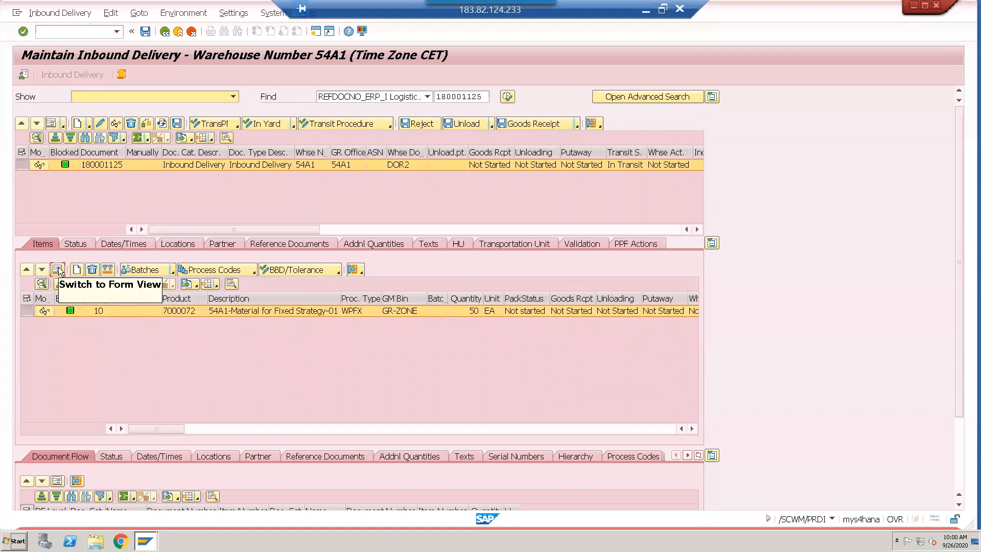
{"action": "left_click", "coordinate": [58, 269]}
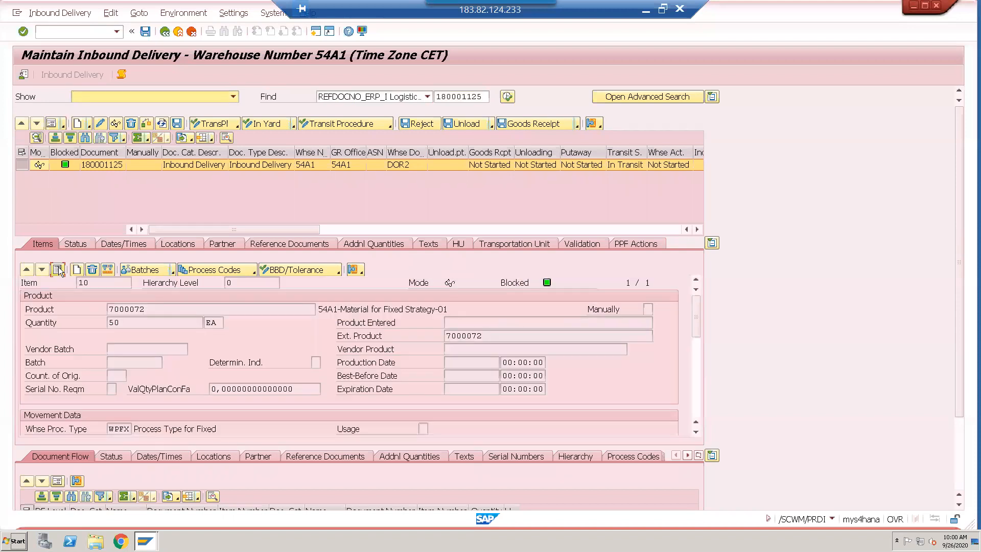
{"action": "left_click", "coordinate": [160, 312]}
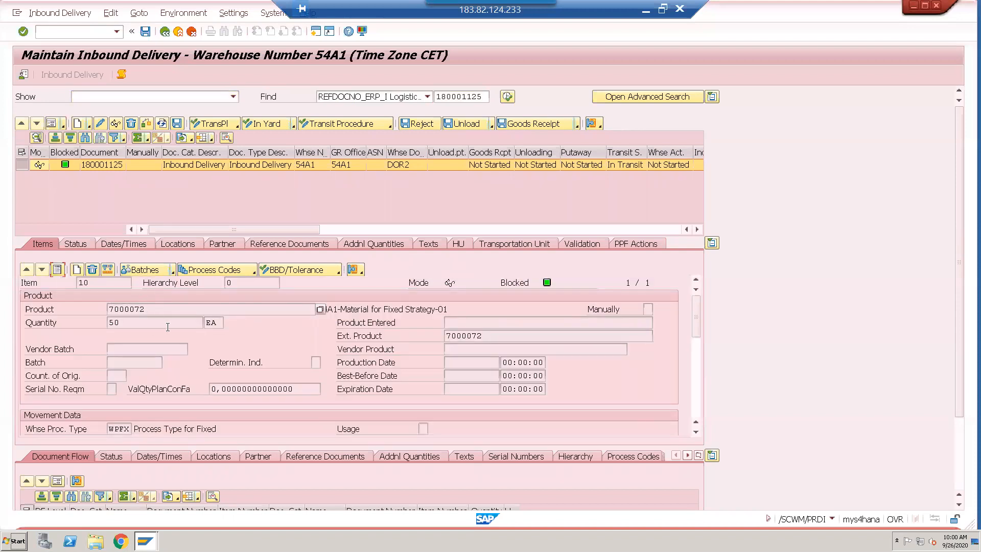
{"action": "scroll", "coordinate": [167, 327], "scroll_direction": "down", "scroll_amount": 1}
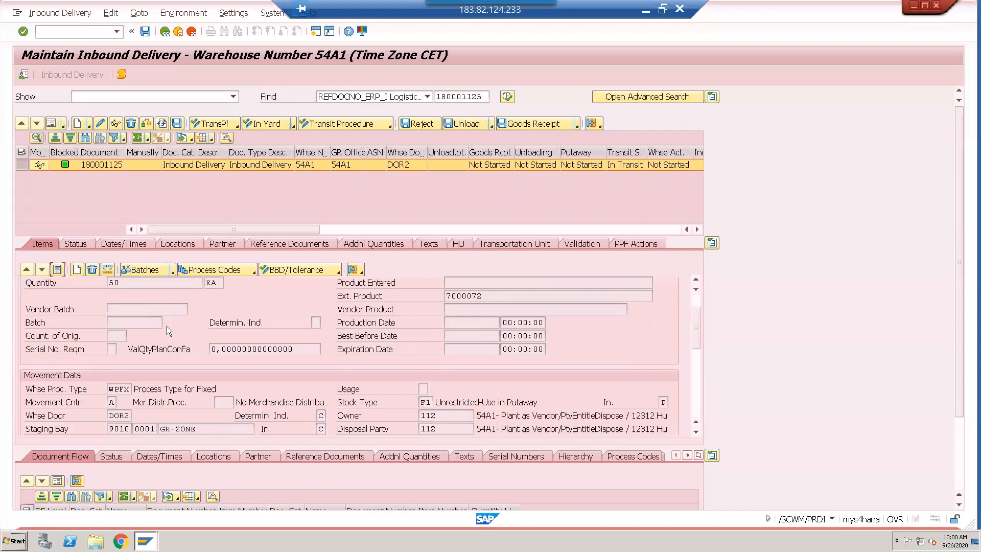
{"action": "scroll", "coordinate": [167, 328], "scroll_direction": "down", "scroll_amount": 2}
{"action": "scroll", "coordinate": [167, 326], "scroll_direction": "up", "scroll_amount": 3}
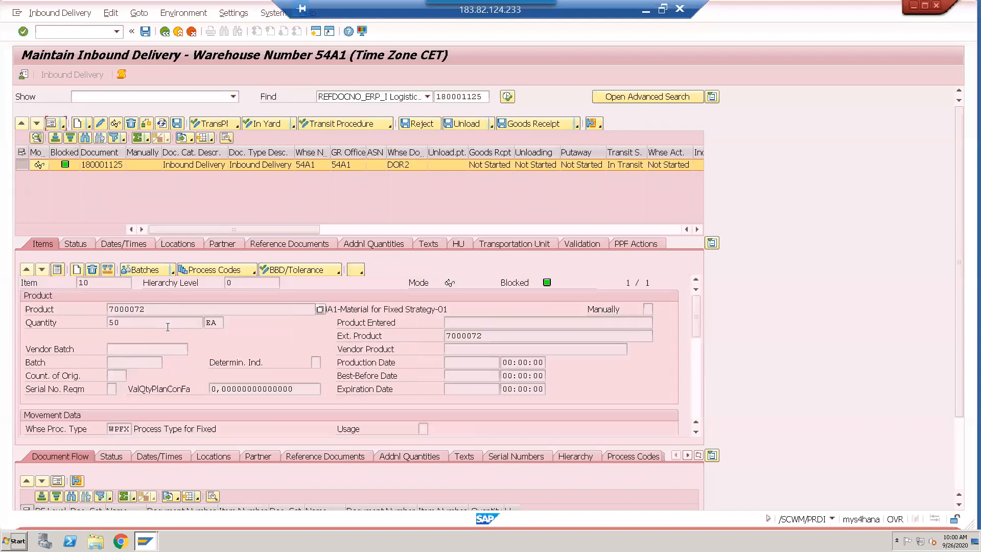
{"action": "left_click", "coordinate": [57, 270]}
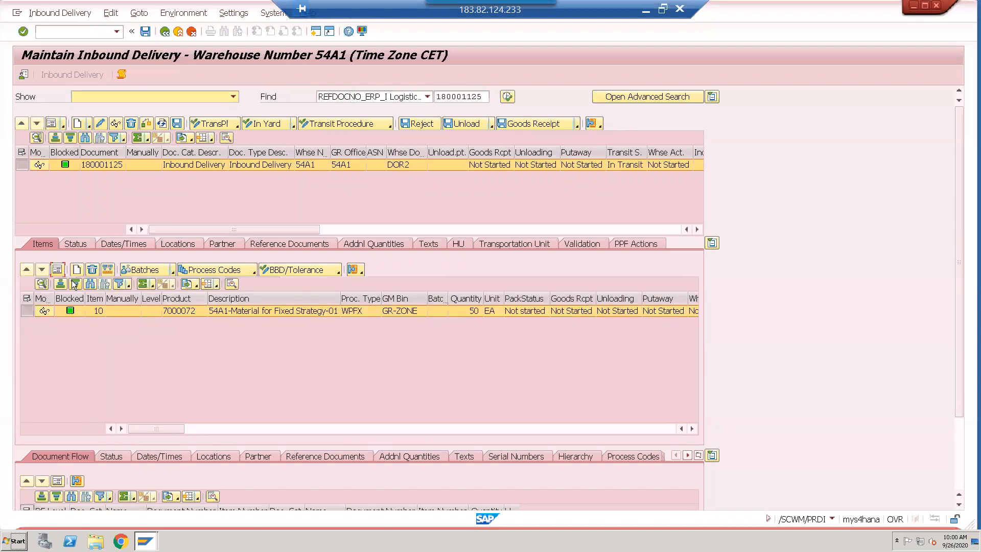
{"action": "left_click", "coordinate": [183, 310]}
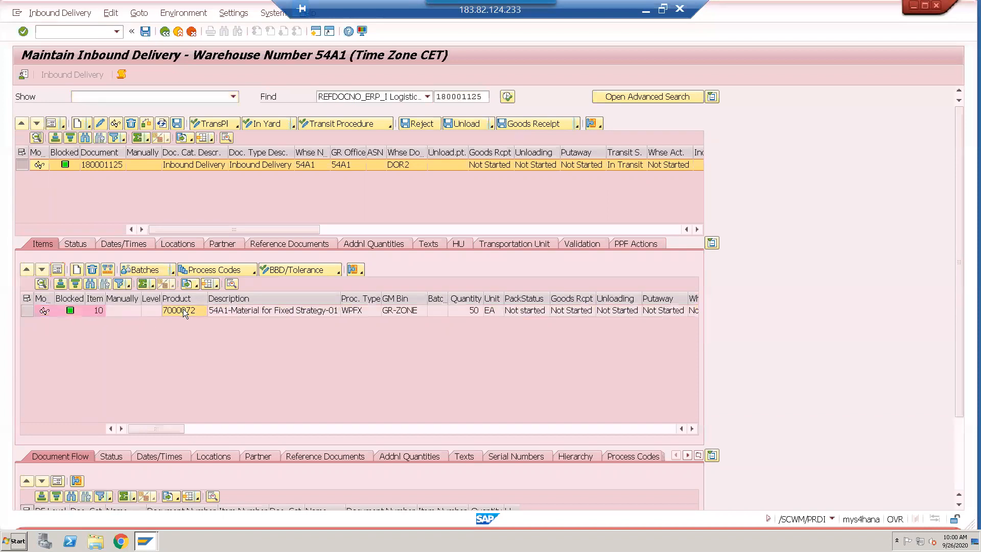
- Examine the ERP document and purchase order listed in the reference documents of delivery item 10
{"action": "left_click", "coordinate": [961, 458]}
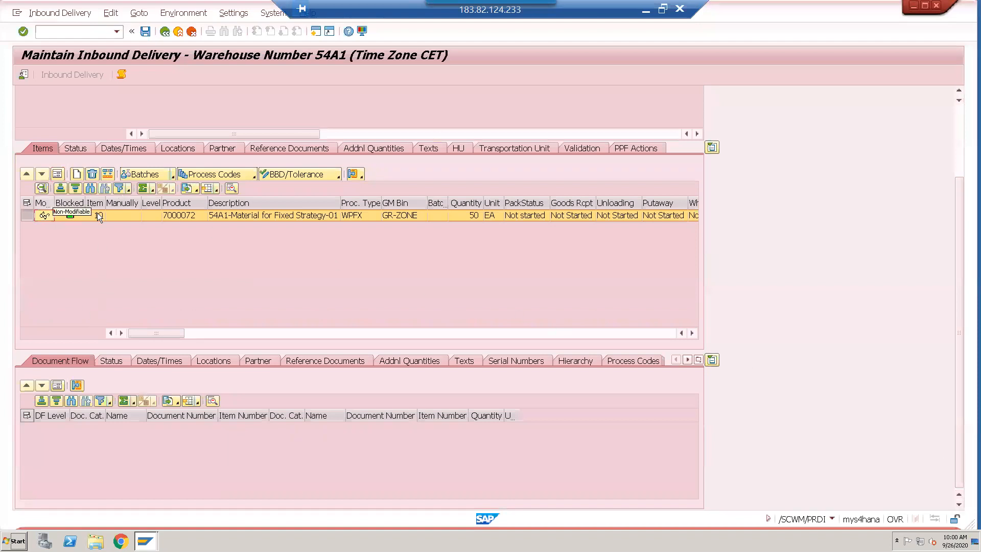
{"action": "left_click", "coordinate": [182, 216]}
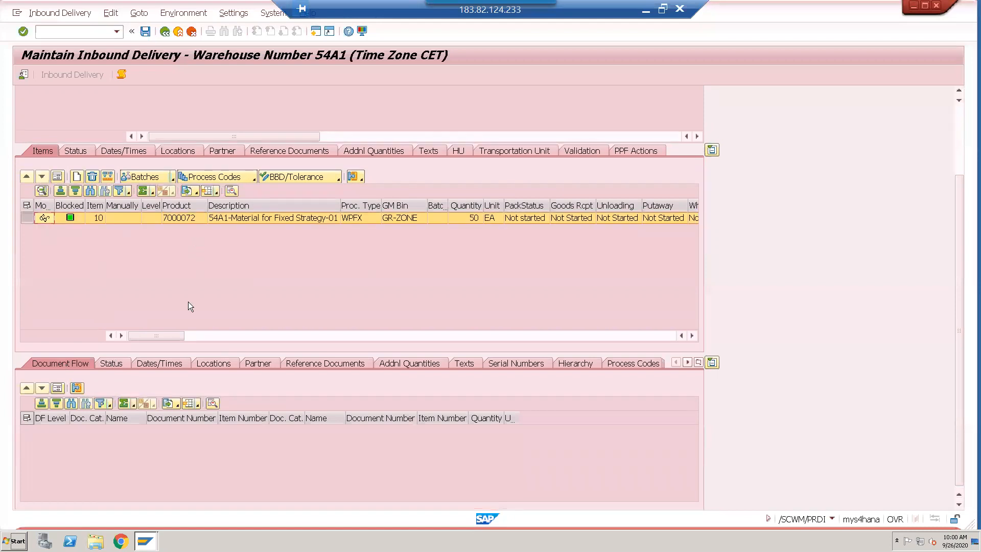
{"action": "left_click", "coordinate": [337, 364]}
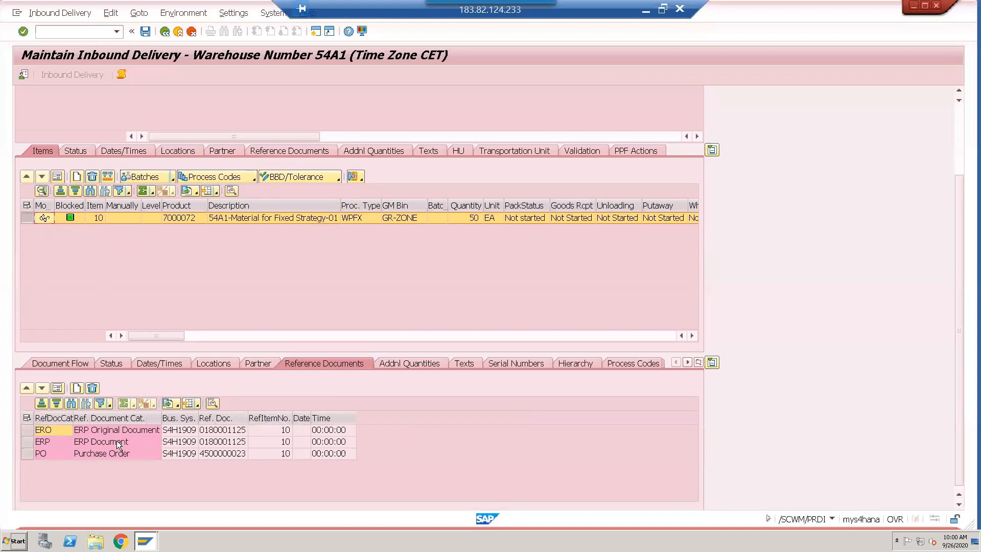
{"action": "left_click", "coordinate": [233, 432]}
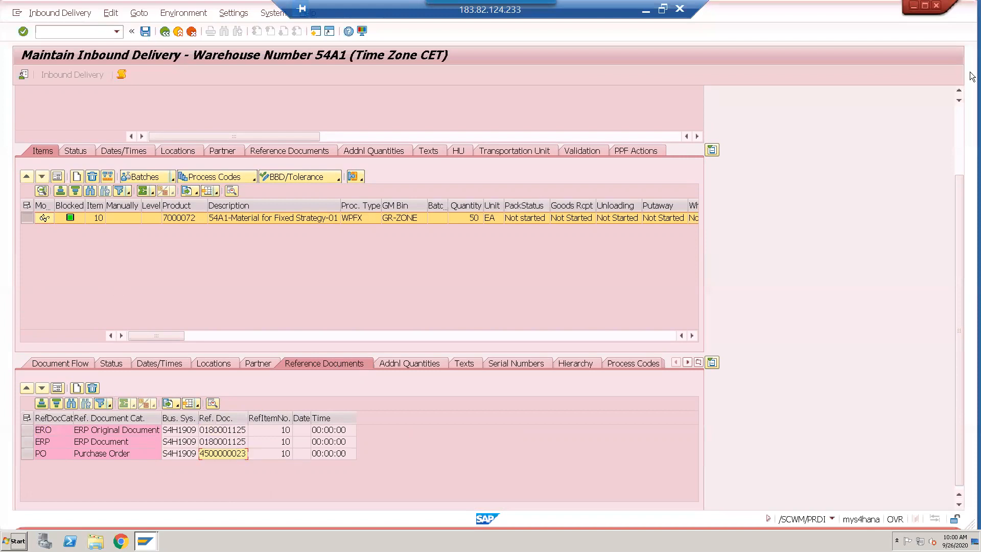
{"action": "left_click", "coordinate": [960, 120]}
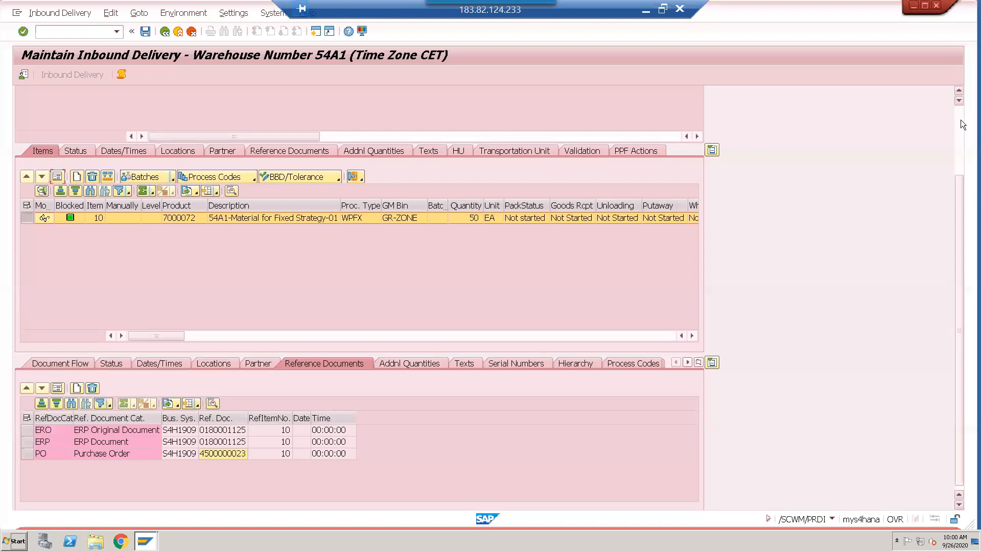
- Rerun the search for the inbound delivery and post its goods receipt
{"action": "left_click", "coordinate": [961, 120]}
{"action": "left_click", "coordinate": [512, 95]}
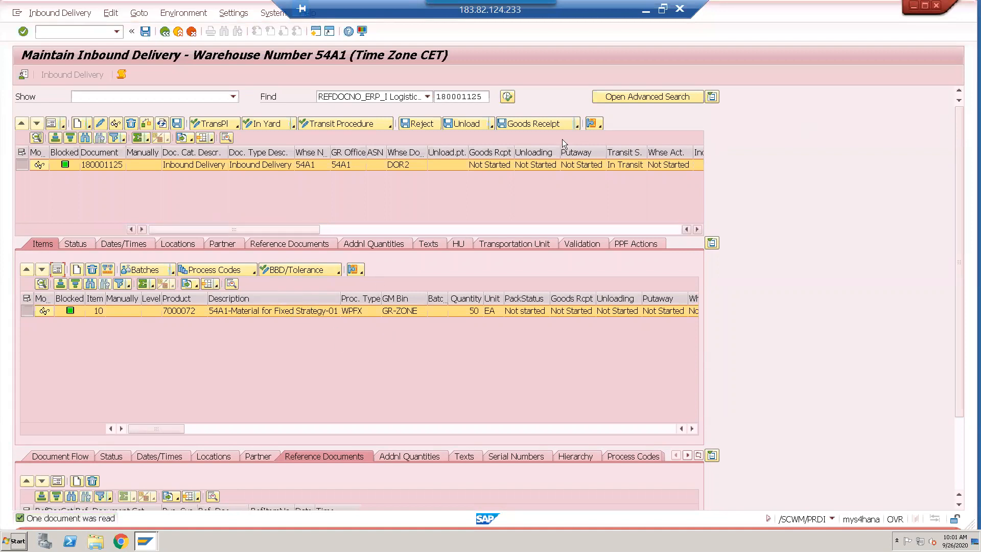
{"action": "left_click", "coordinate": [577, 125]}
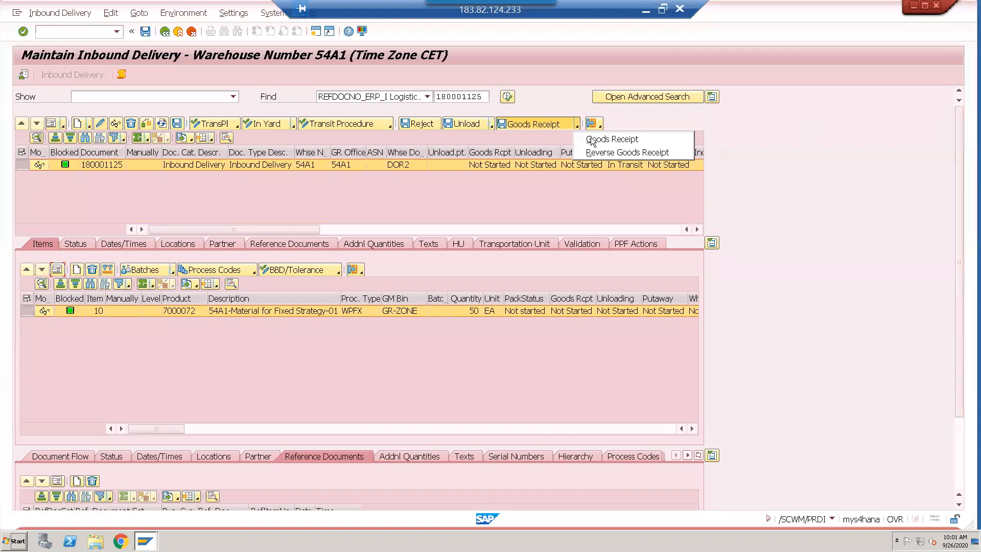
{"action": "left_click", "coordinate": [593, 140]}
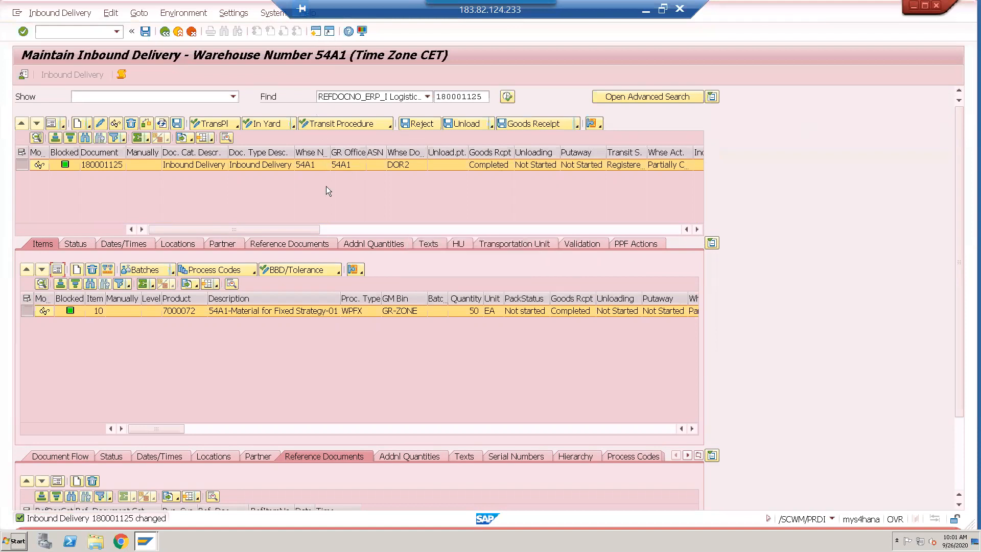
- Display the inbound delivery with transaction VL33N and open the goods receipt material document from its document flow
{"action": "key", "text": "F3"}
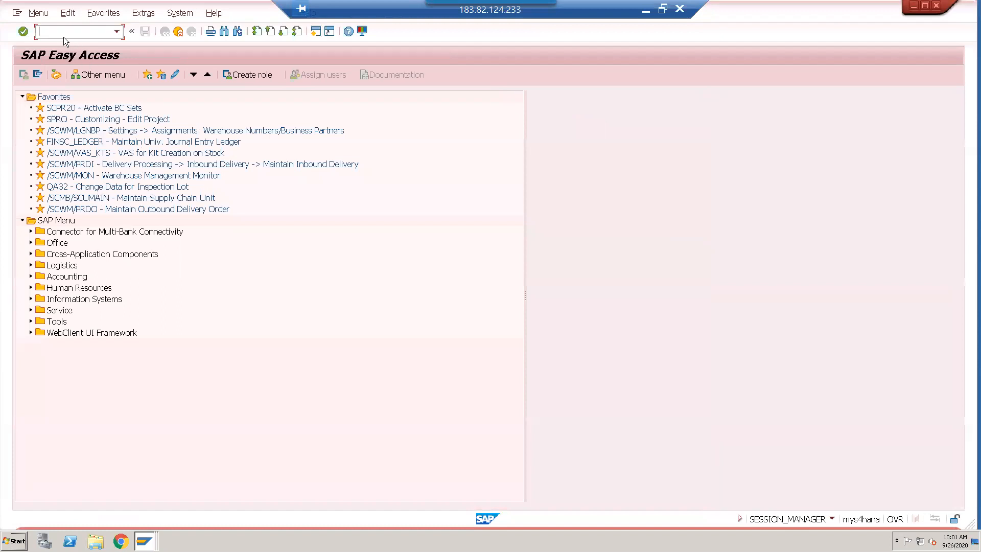
{"action": "type", "text": "vl33n"}
{"action": "key", "text": "Return"}
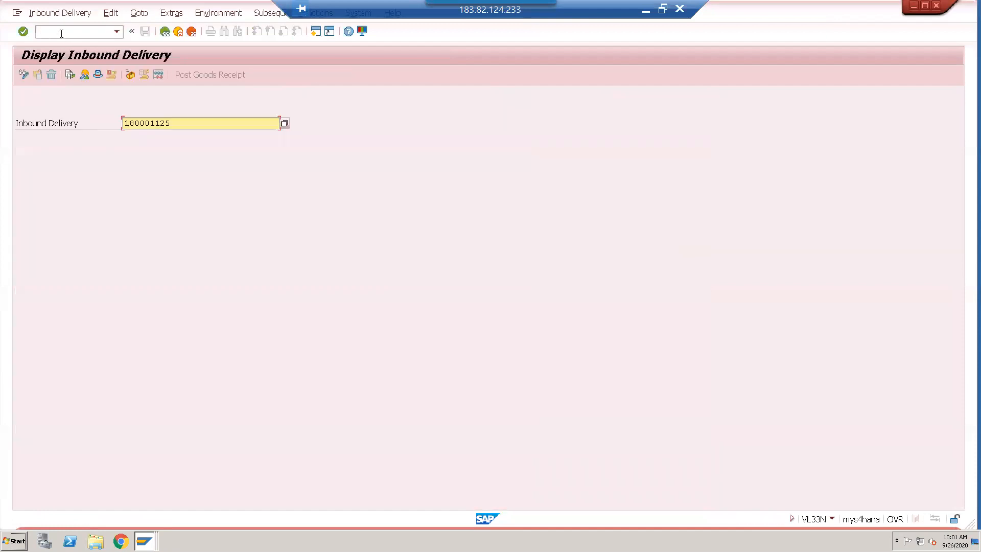
{"action": "key", "text": "Return"}
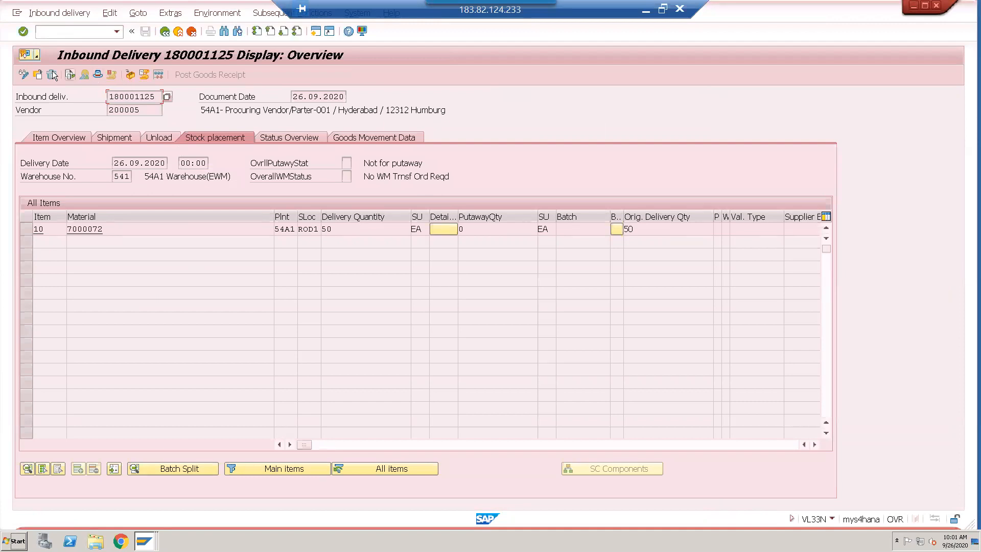
{"action": "left_click", "coordinate": [70, 75]}
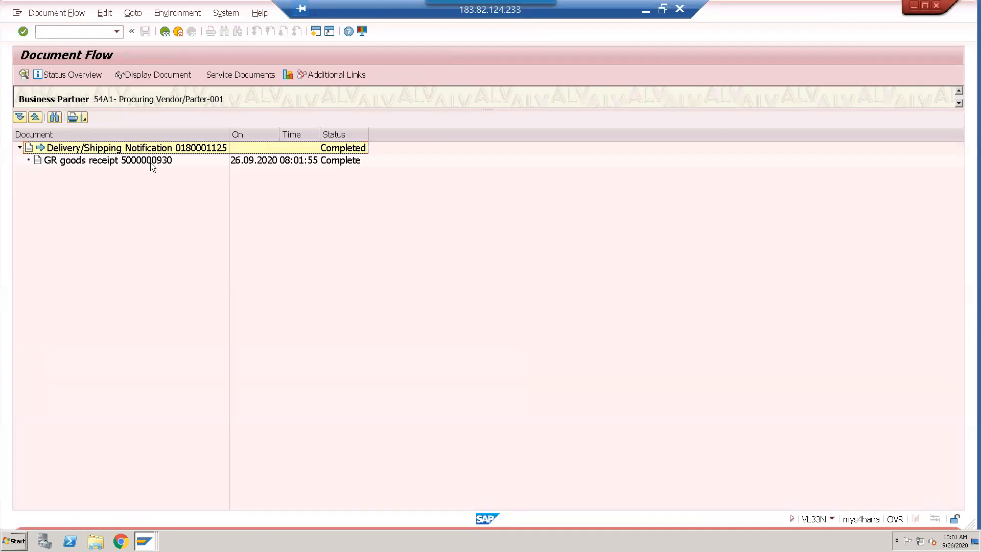
{"action": "left_click", "coordinate": [151, 162]}
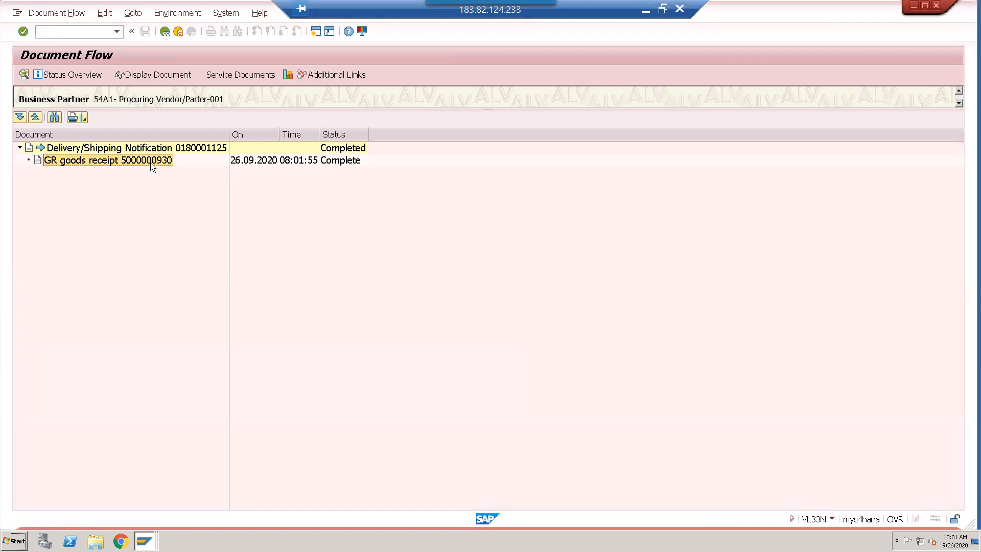
{"action": "left_click", "coordinate": [153, 74]}
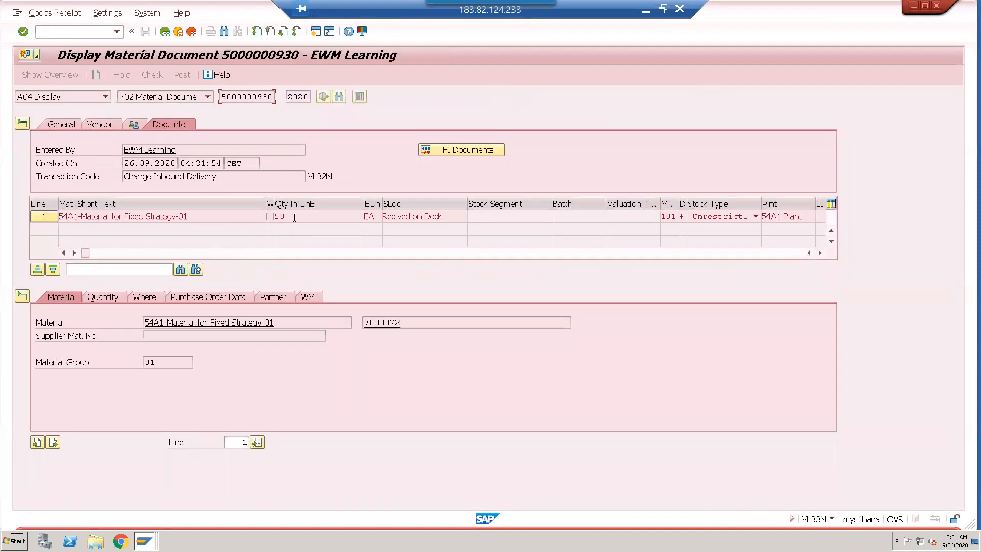
- Examine the material document's quantity, plant, storage location, purchase order and warehouse data, and return to the EWM inbound delivery
{"action": "left_click_drag", "start_coordinate": [294, 218], "coordinate": [269, 223]}
{"action": "left_click", "coordinate": [106, 297]}
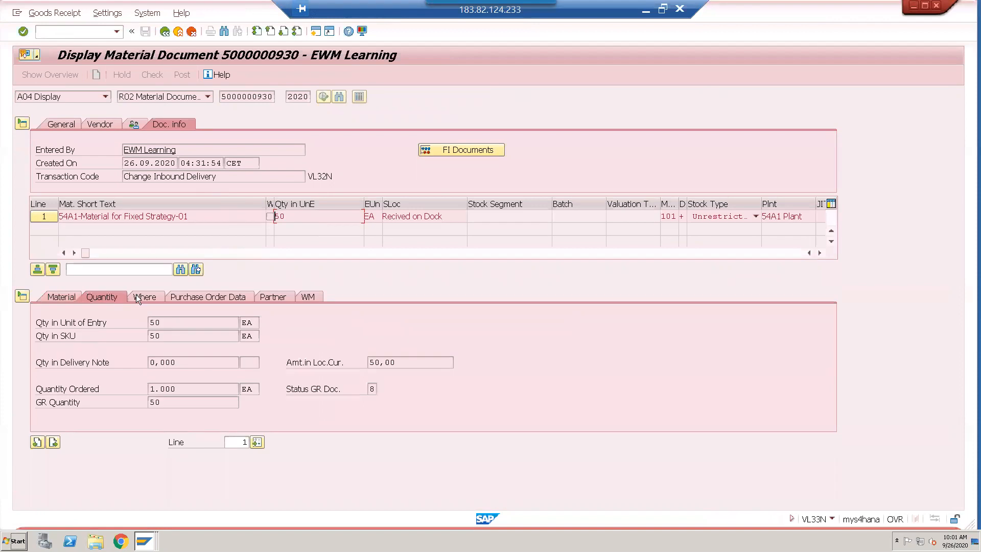
{"action": "left_click", "coordinate": [151, 296]}
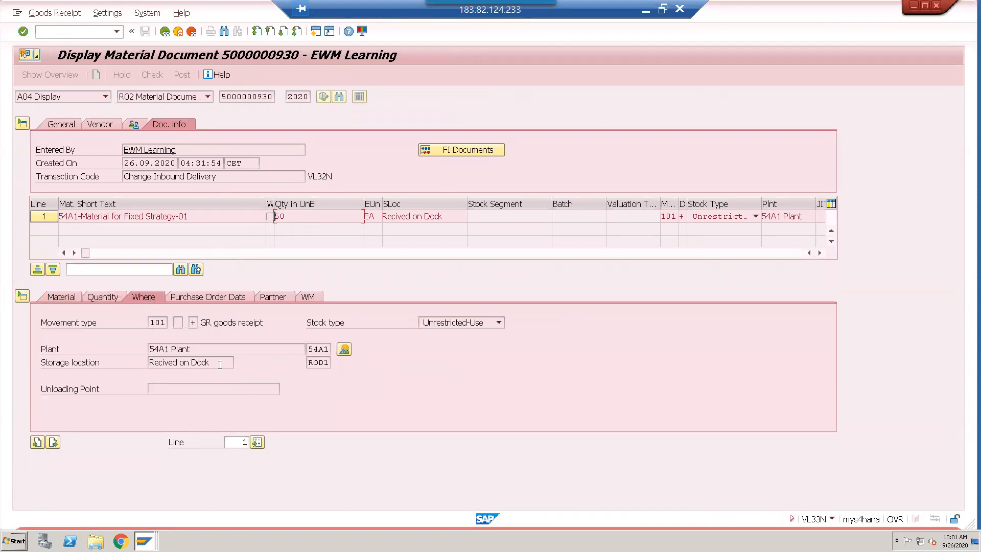
{"action": "left_click", "coordinate": [311, 364]}
{"action": "left_click_drag", "start_coordinate": [200, 351], "coordinate": [149, 352]}
{"action": "left_click", "coordinate": [213, 297]}
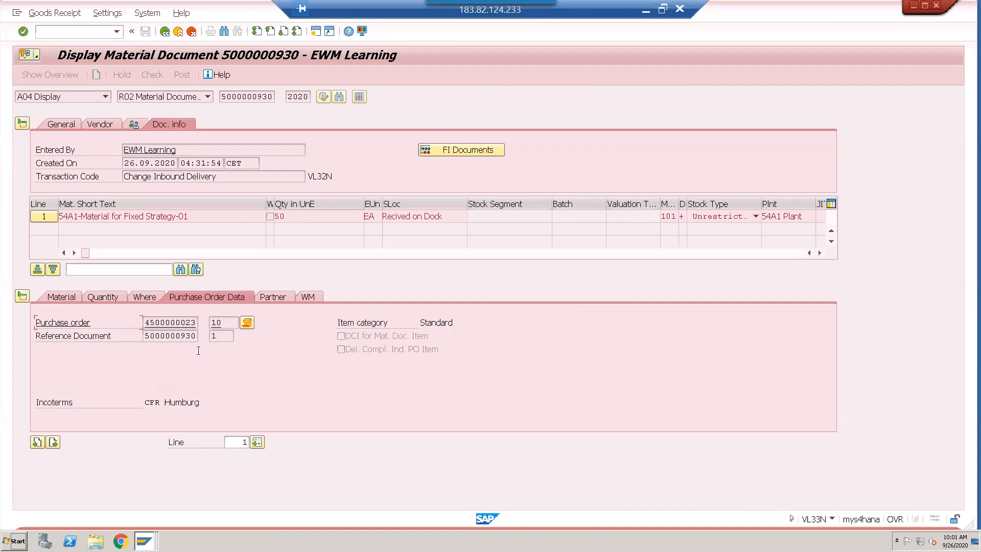
{"action": "left_click", "coordinate": [311, 297]}
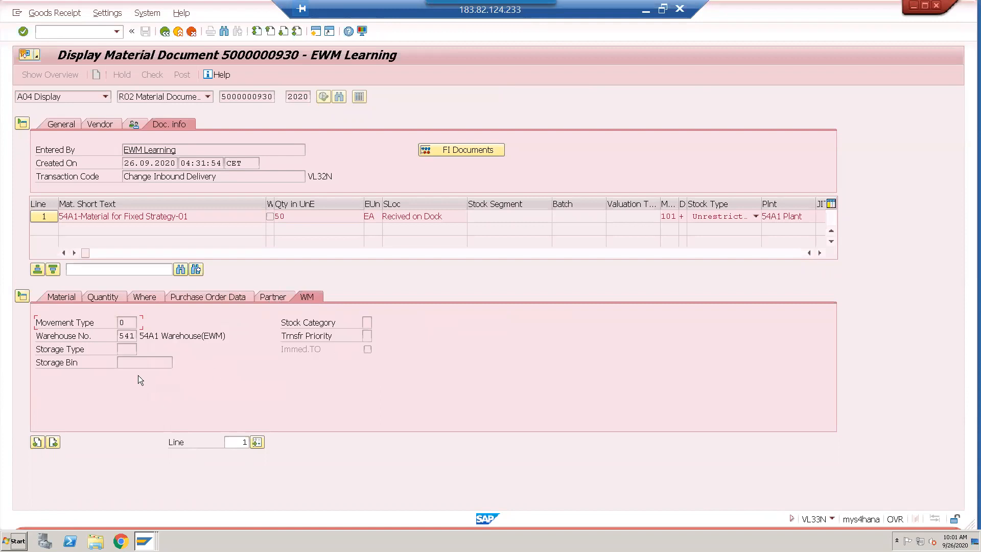
{"action": "left_click", "coordinate": [165, 34]}
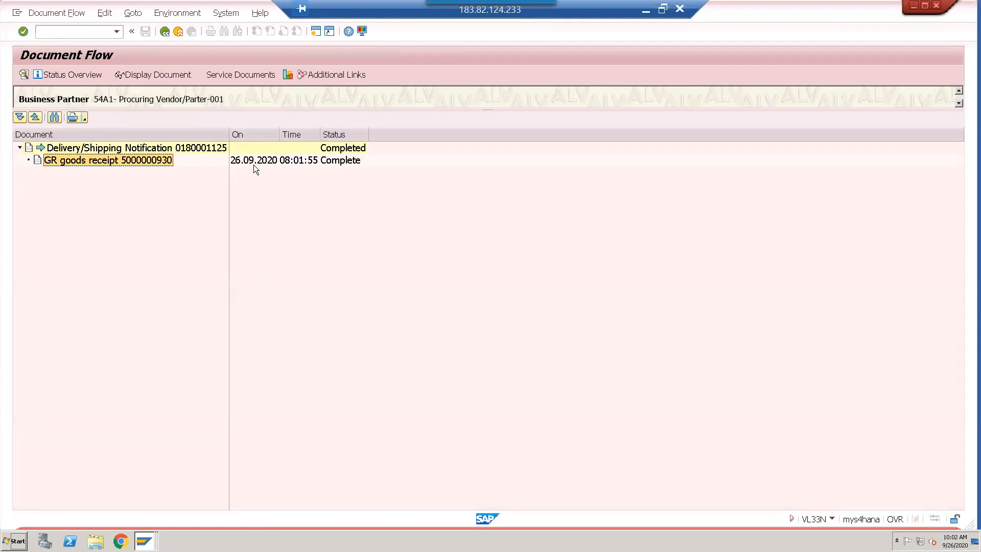
{"action": "key", "text": "F3"}
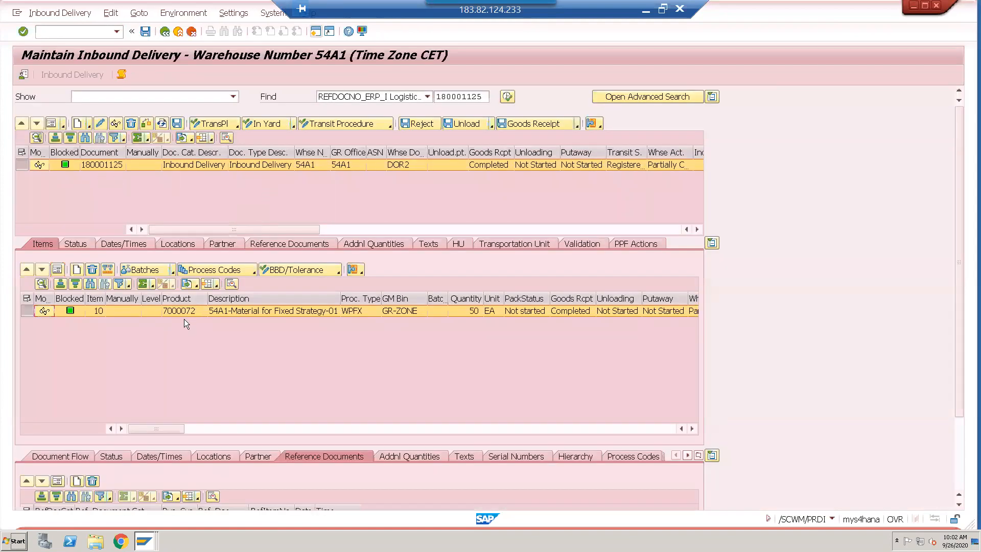
- Open the warehouse management monitor from the inbound delivery for warehouse 54A1 with monitor SAP
{"action": "left_click", "coordinate": [184, 314]}
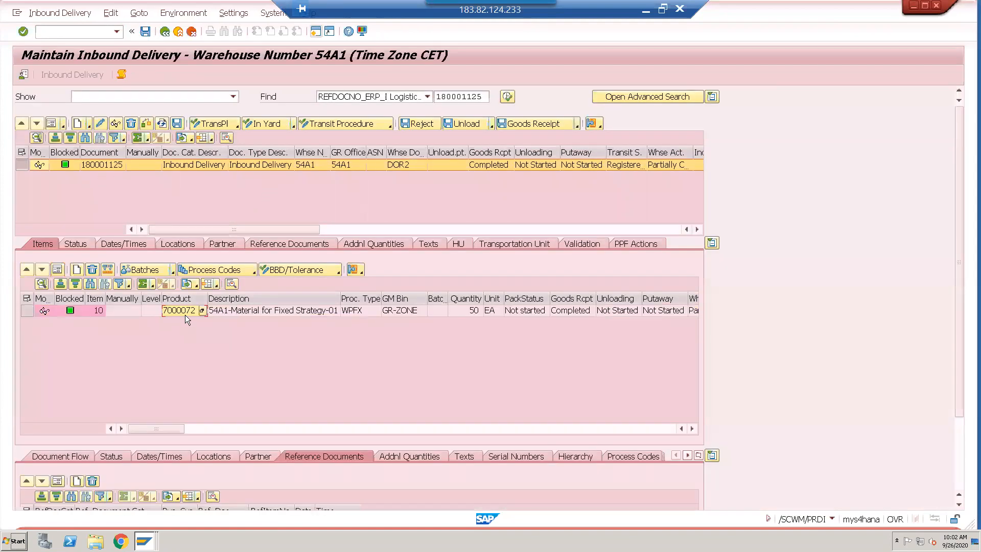
{"action": "left_click", "coordinate": [185, 14]}
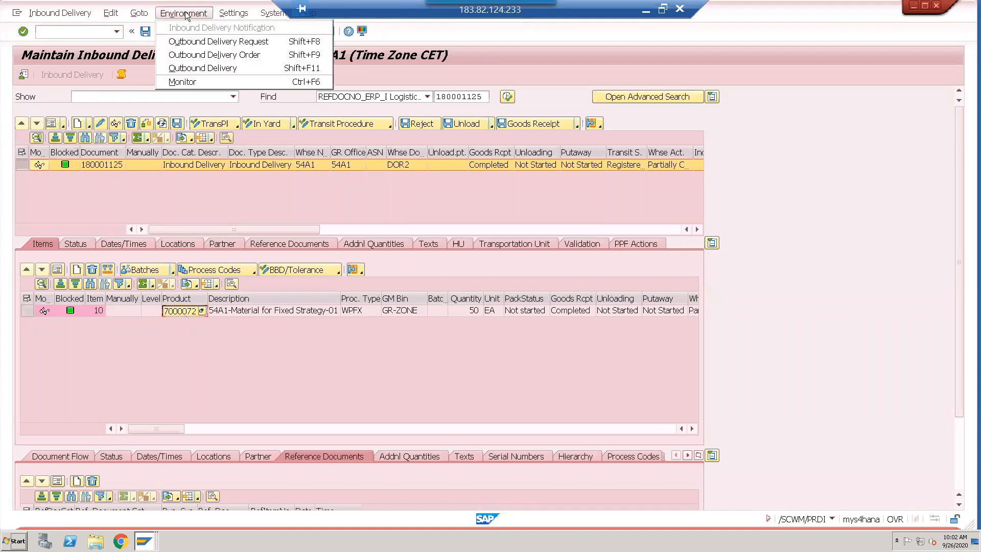
{"action": "left_click", "coordinate": [182, 81]}
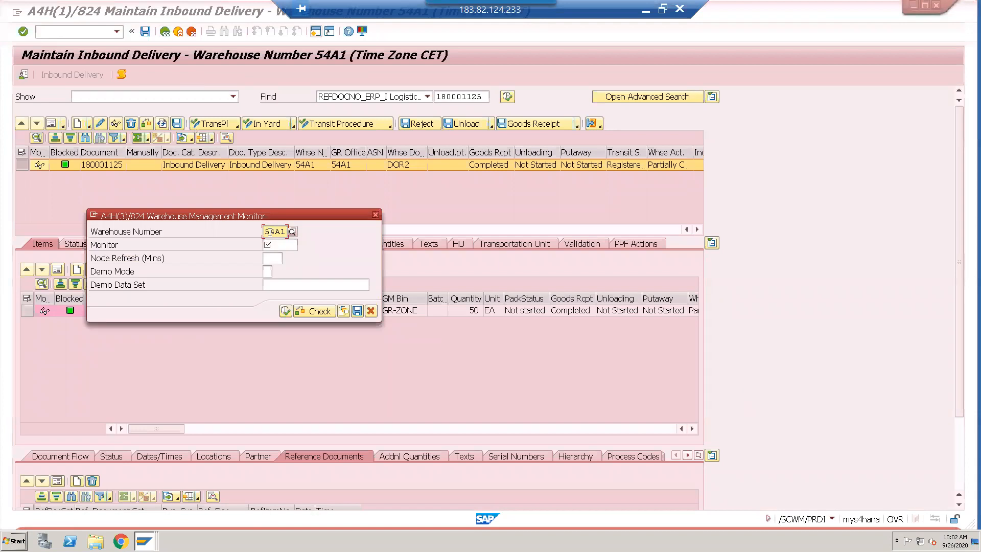
{"action": "left_click", "coordinate": [280, 243]}
{"action": "type", "text": "SAP"}
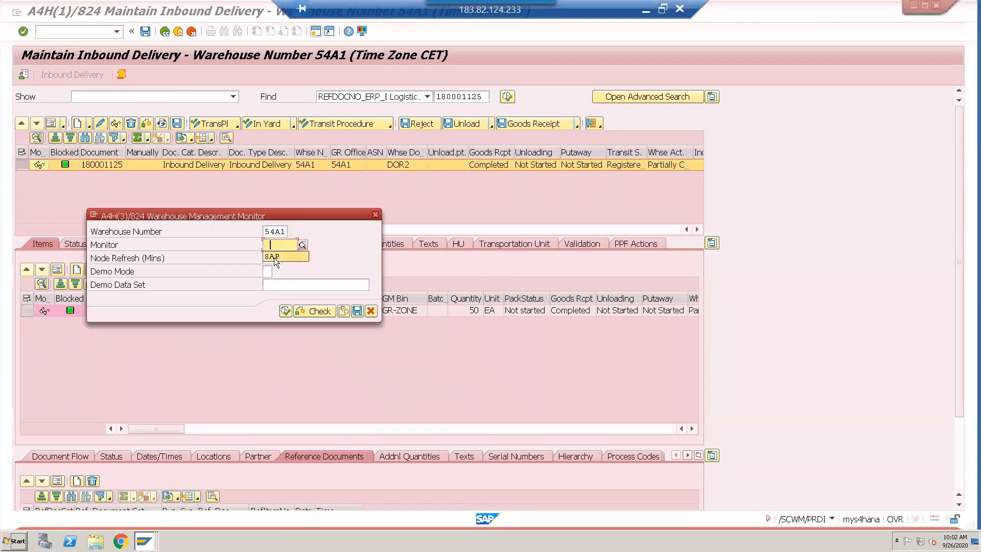
{"action": "left_click", "coordinate": [285, 311]}
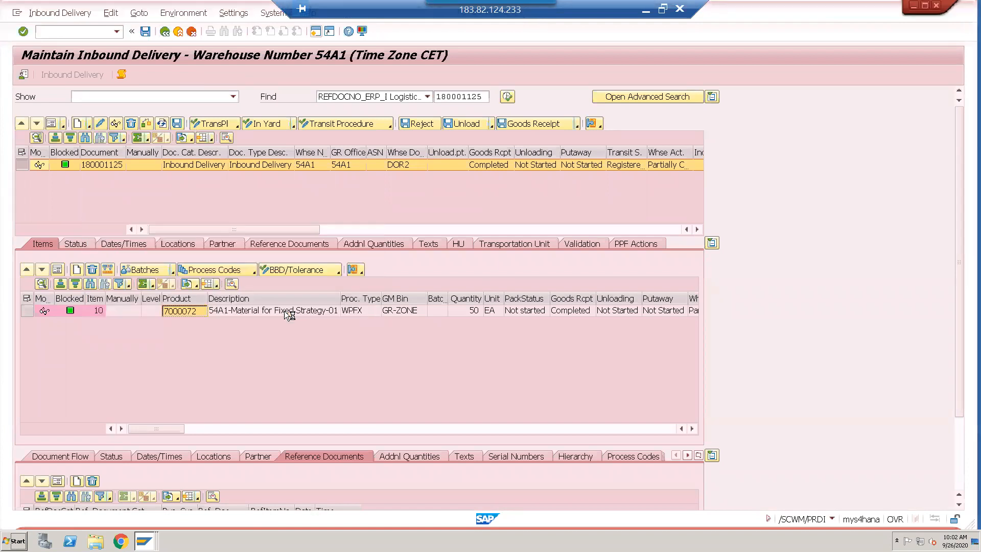
- List the physical stock of product 7000072 under Stock and Bin and examine its GR-ZONE entries
{"action": "left_click", "coordinate": [21, 137]}
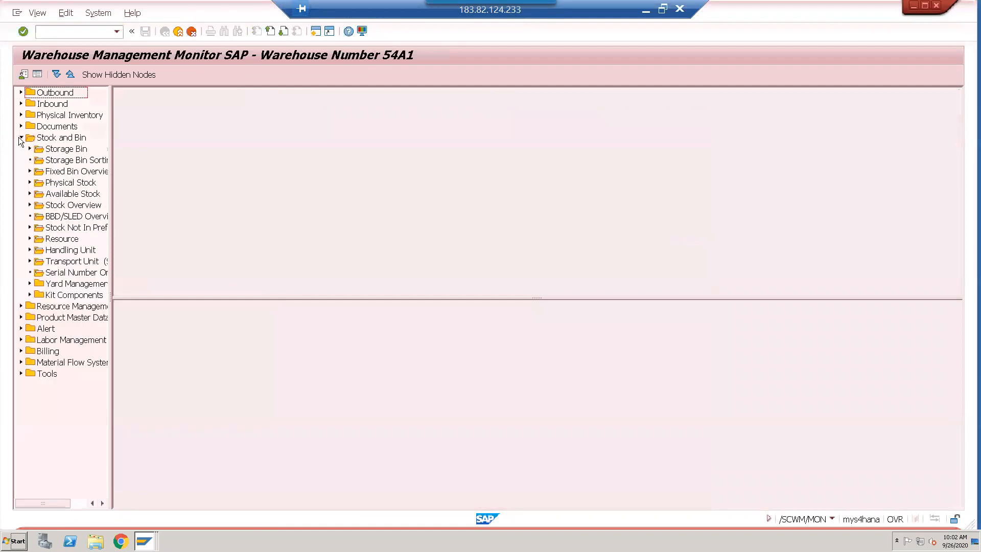
{"action": "left_click", "coordinate": [85, 185]}
{"action": "double_click", "coordinate": [84, 185]}
{"action": "type", "text": "7000072"}
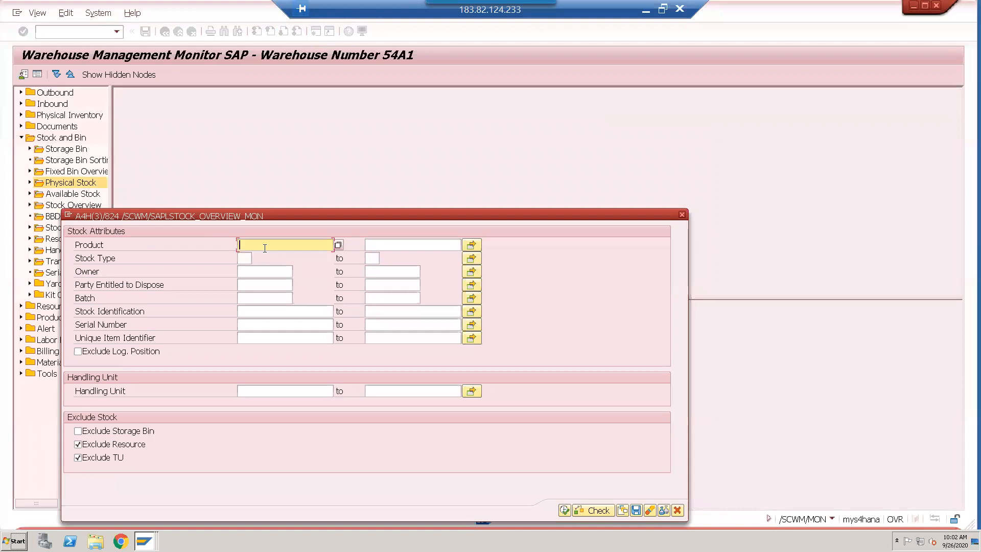
{"action": "left_click", "coordinate": [564, 512]}
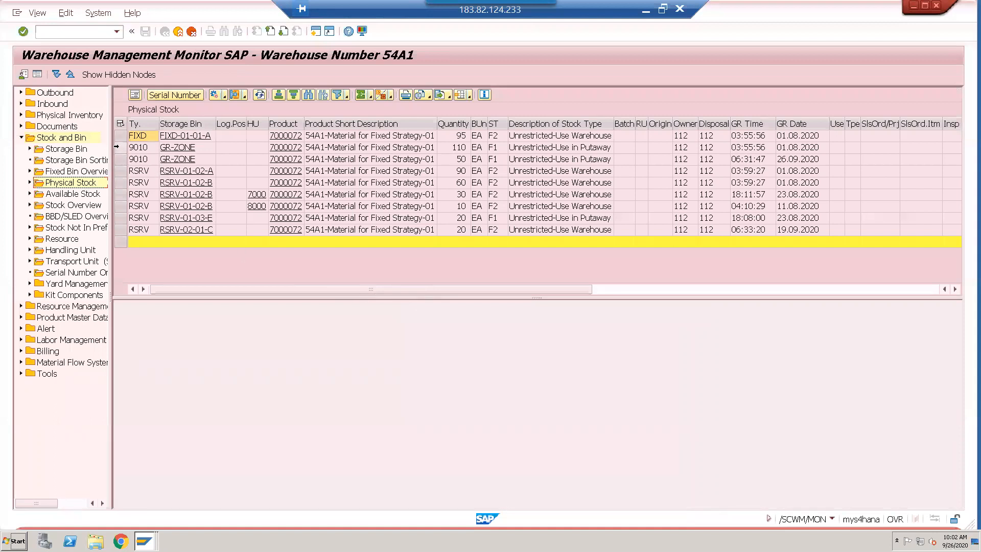
{"action": "left_click", "coordinate": [119, 147]}
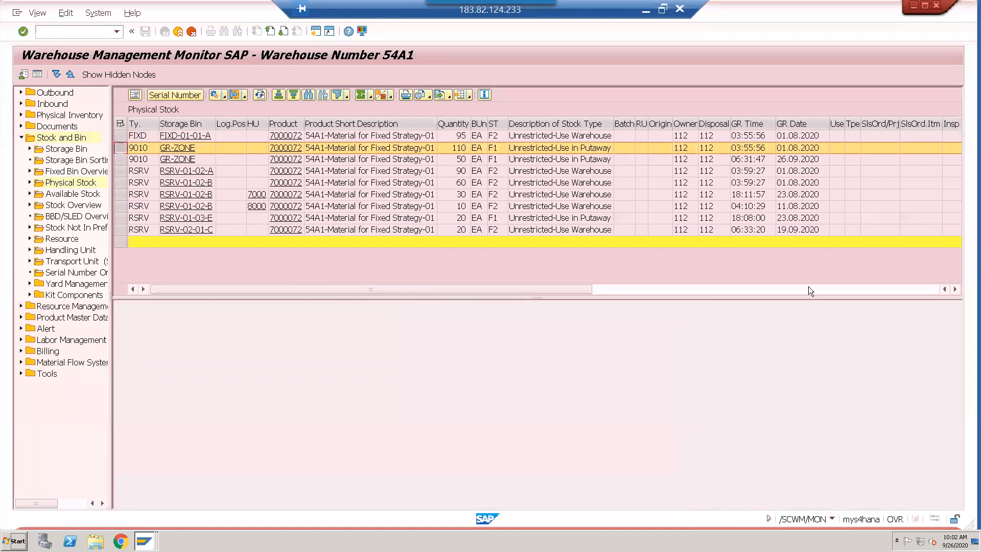
{"action": "left_click", "coordinate": [122, 160]}
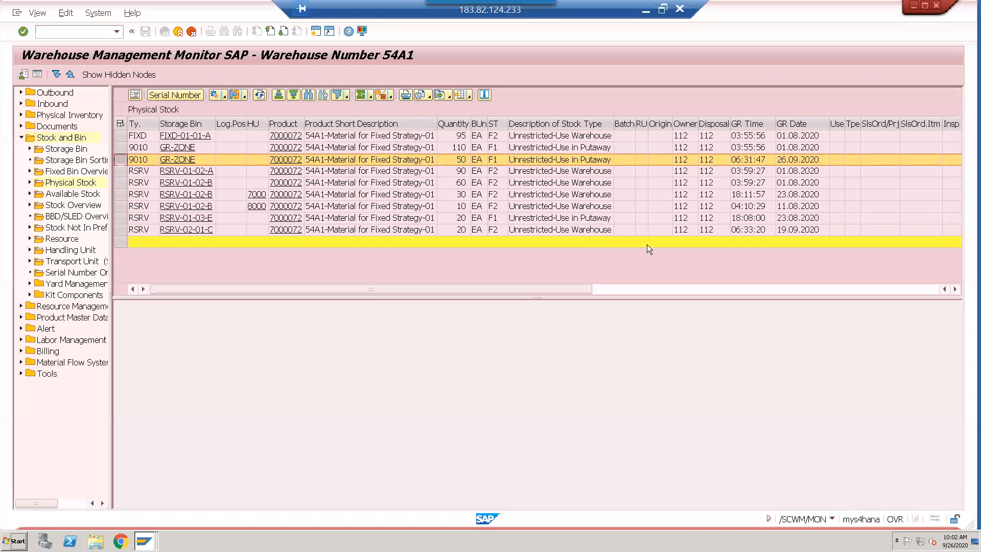
{"action": "left_click", "coordinate": [689, 289]}
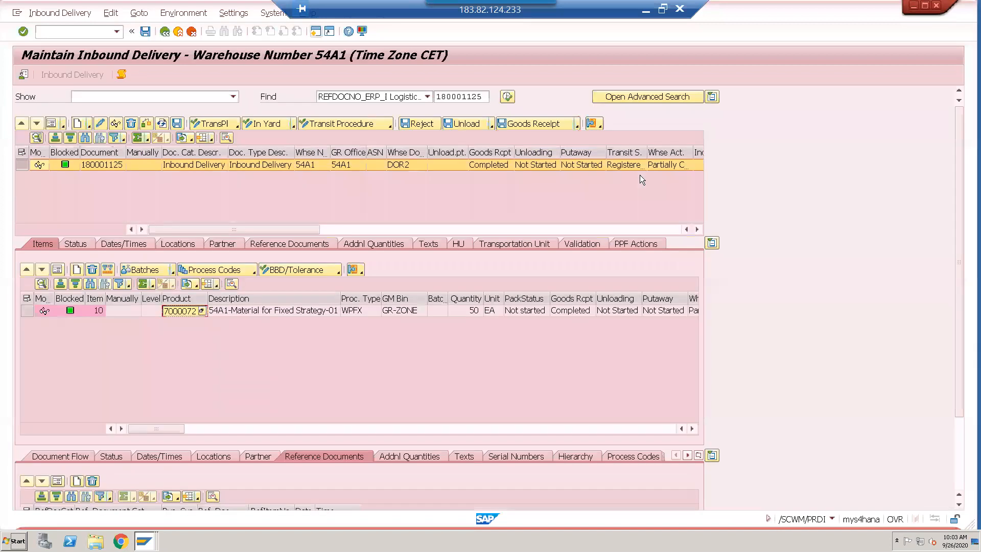
- Reload the inbound delivery, display its warehouse tasks, and open all of them for confirmation
{"action": "left_click", "coordinate": [510, 99]}
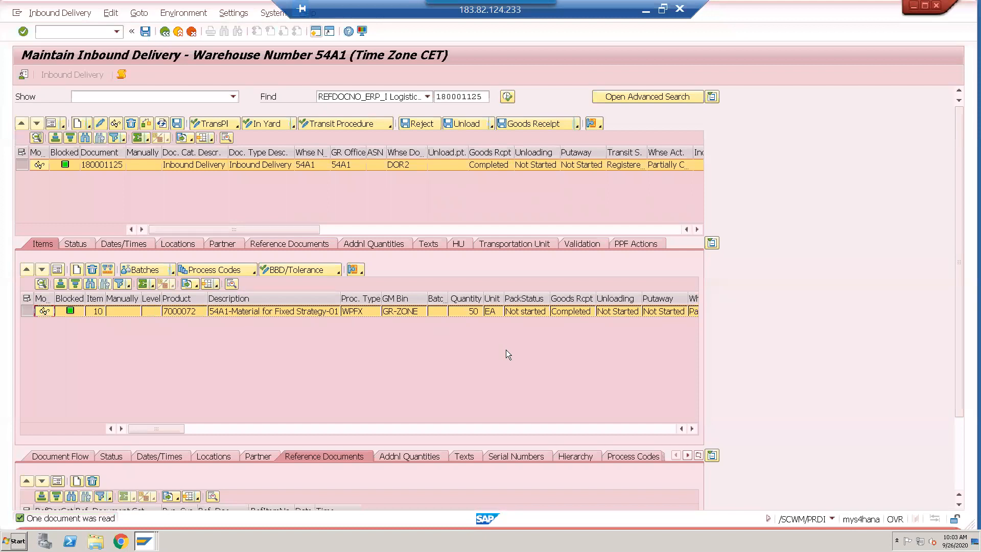
{"action": "left_click", "coordinate": [600, 125]}
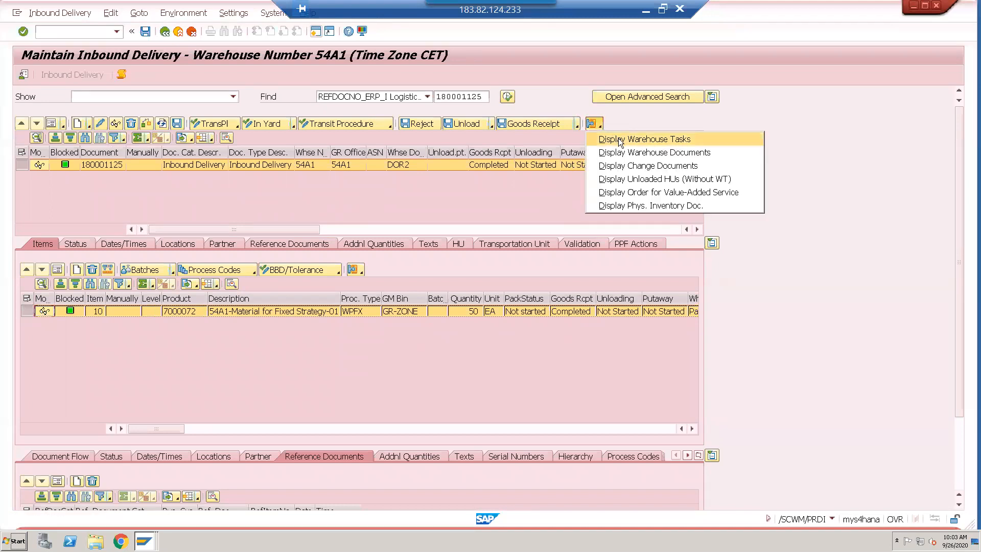
{"action": "left_click", "coordinate": [620, 140]}
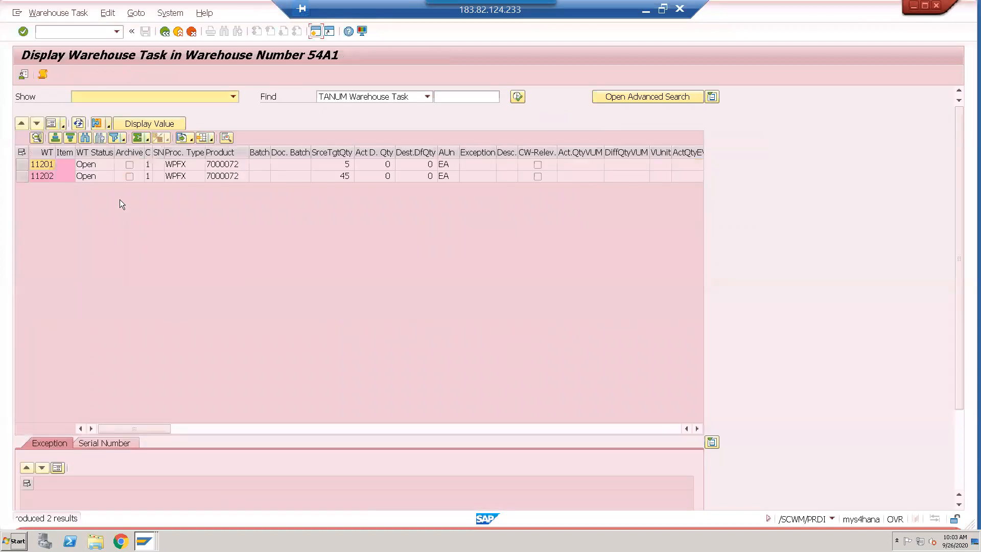
{"action": "left_click", "coordinate": [21, 151]}
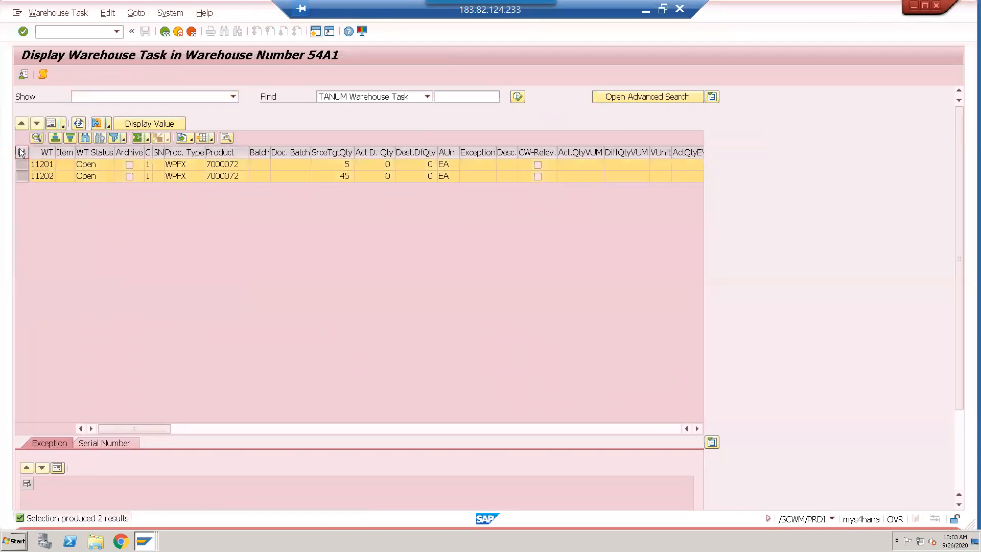
{"action": "left_click", "coordinate": [96, 123]}
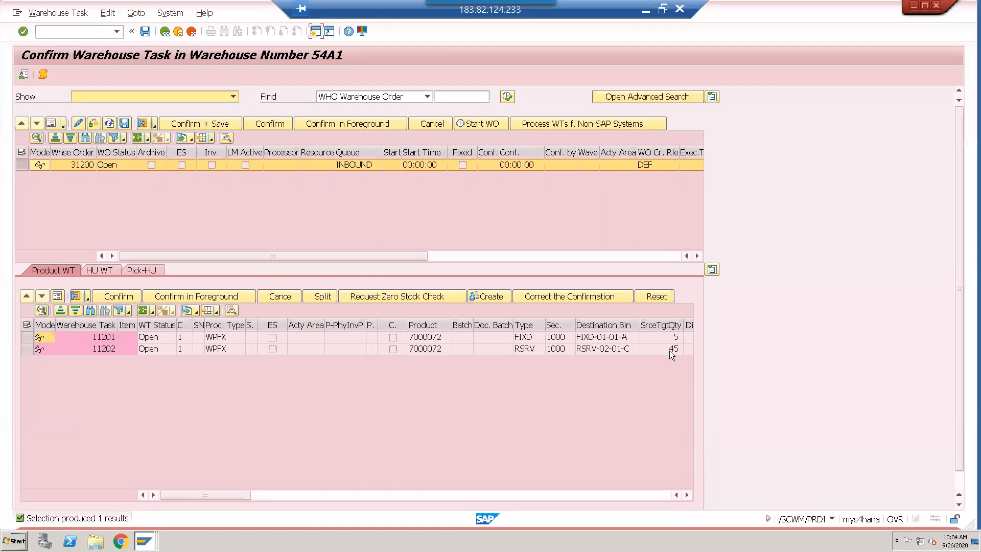
- Check the destination bins and storage types of the putaway tasks, and confirm and save both product warehouse tasks
{"action": "left_click", "coordinate": [606, 338]}
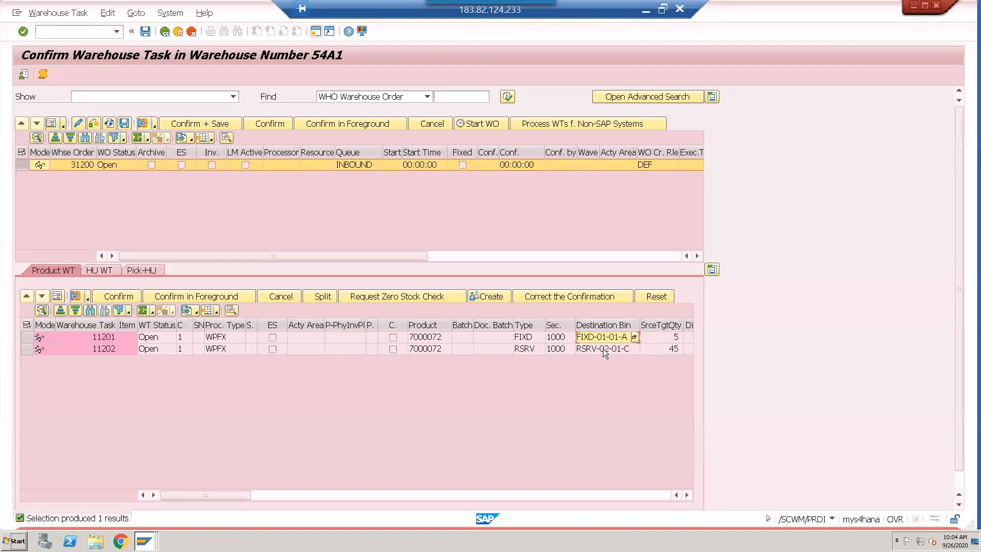
{"action": "left_click", "coordinate": [532, 337]}
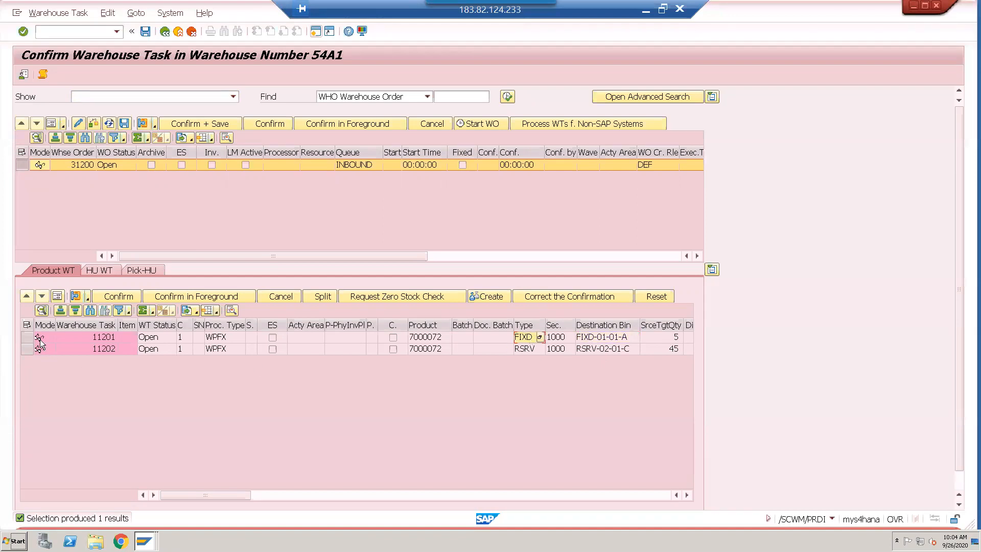
{"action": "left_click", "coordinate": [26, 326]}
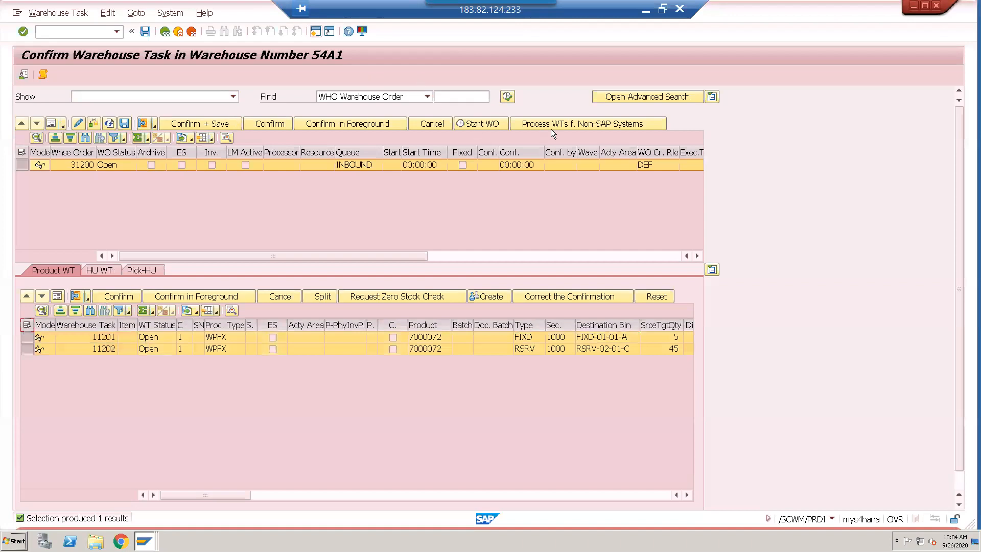
{"action": "left_click", "coordinate": [220, 123]}
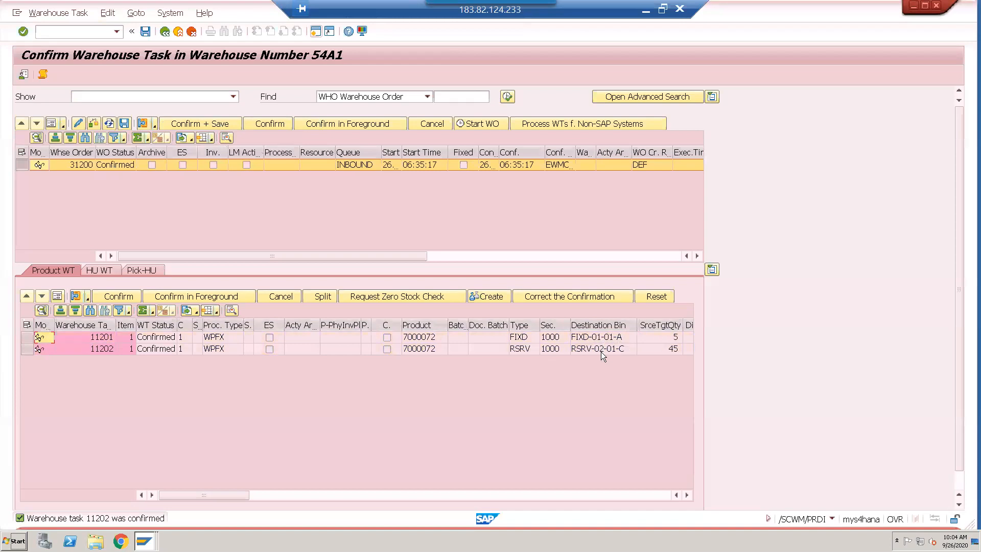
- Compare the confirmed tasks' destination bins FIXD-01-01-A and RSRV-02-01-C with their physical stock entries in the warehouse monitor
{"action": "key", "text": "alt+Tab"}
{"action": "left_click_drag", "start_coordinate": [544, 290], "coordinate": [139, 286]}
{"action": "key", "text": "alt+Tab"}
{"action": "key", "text": "alt+Tab"}
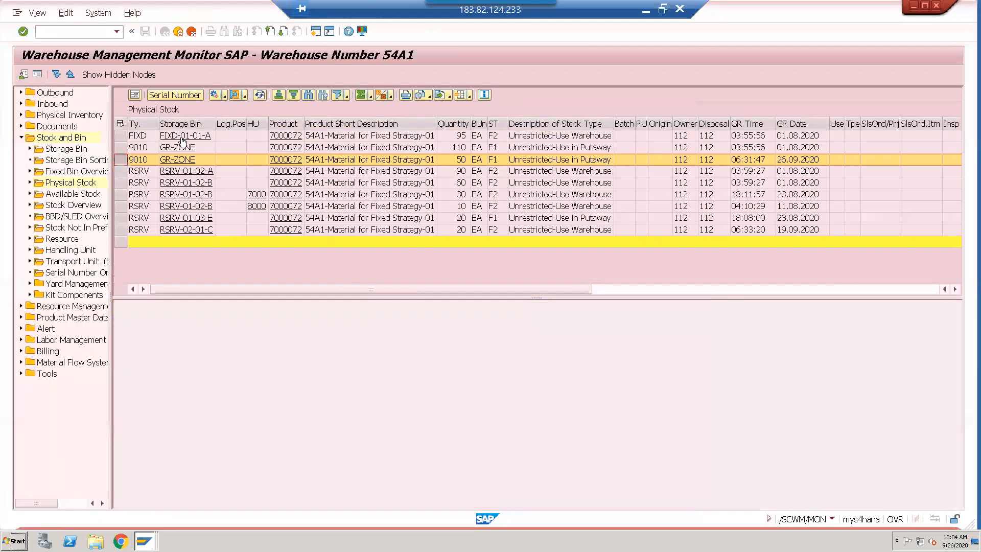
{"action": "left_click", "coordinate": [124, 137]}
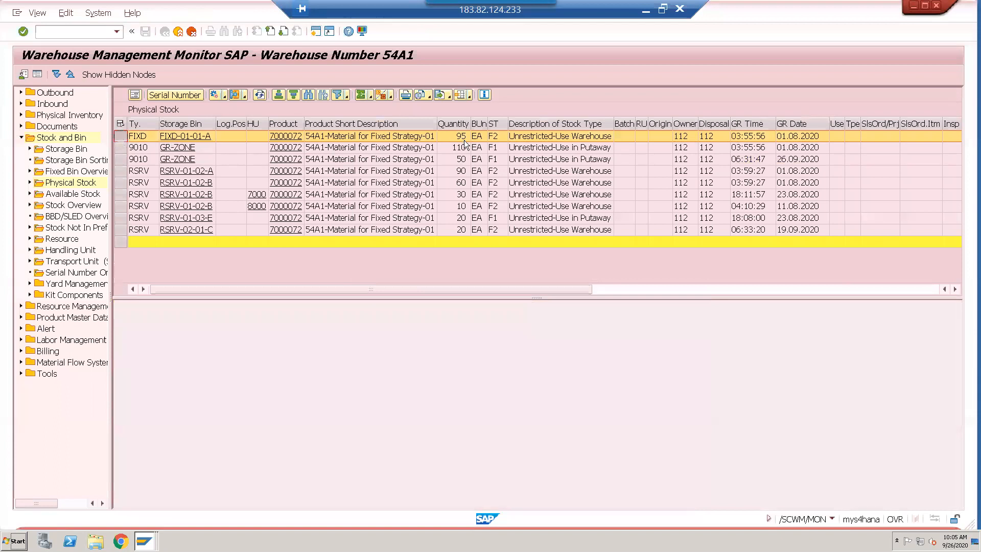
{"action": "key", "text": "alt+Tab"}
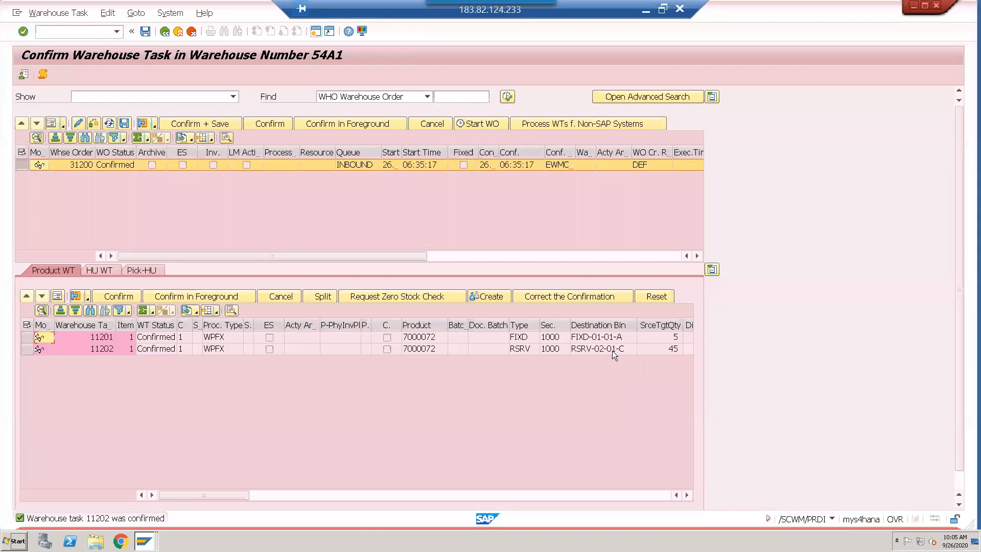
{"action": "key", "text": "alt+Tab"}
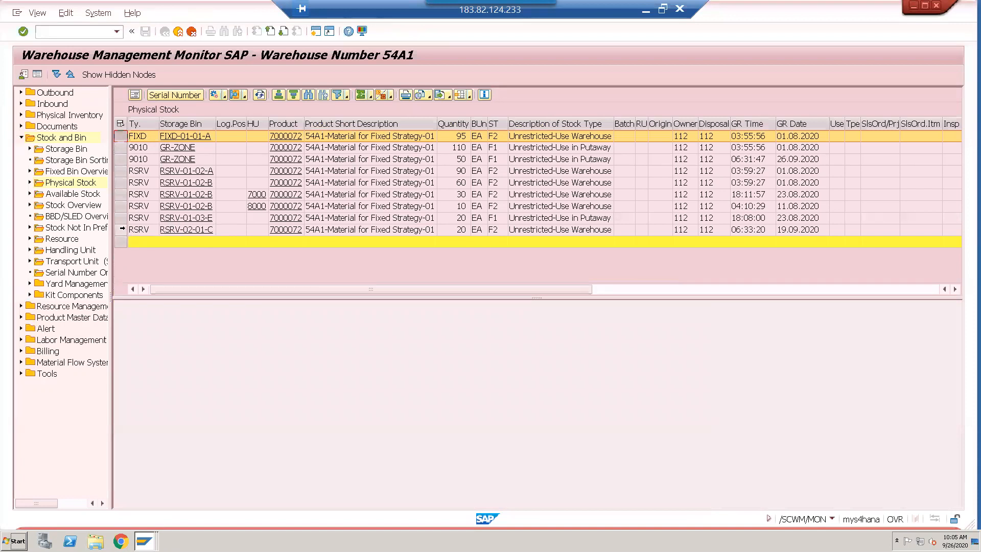
{"action": "left_click", "coordinate": [192, 233]}
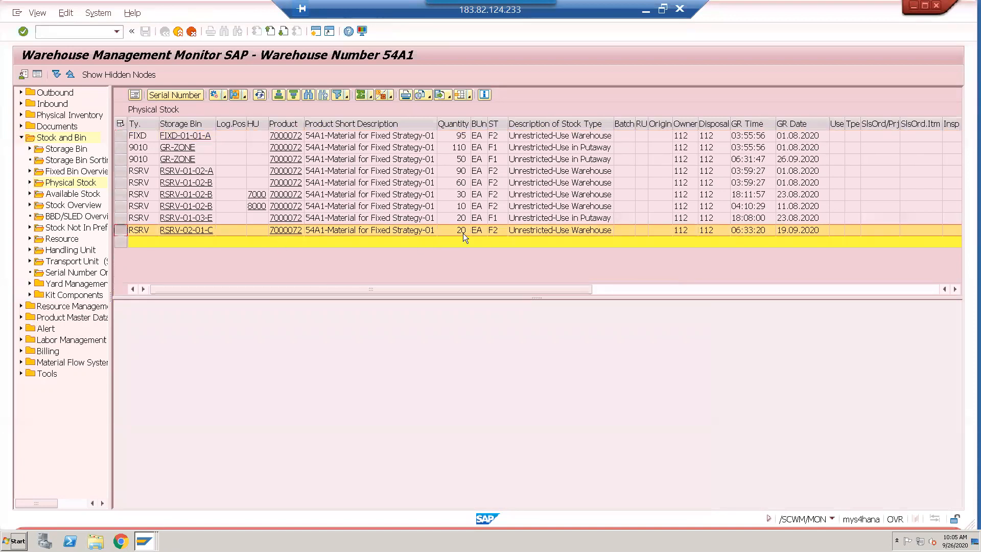
{"action": "left_click", "coordinate": [119, 134]}
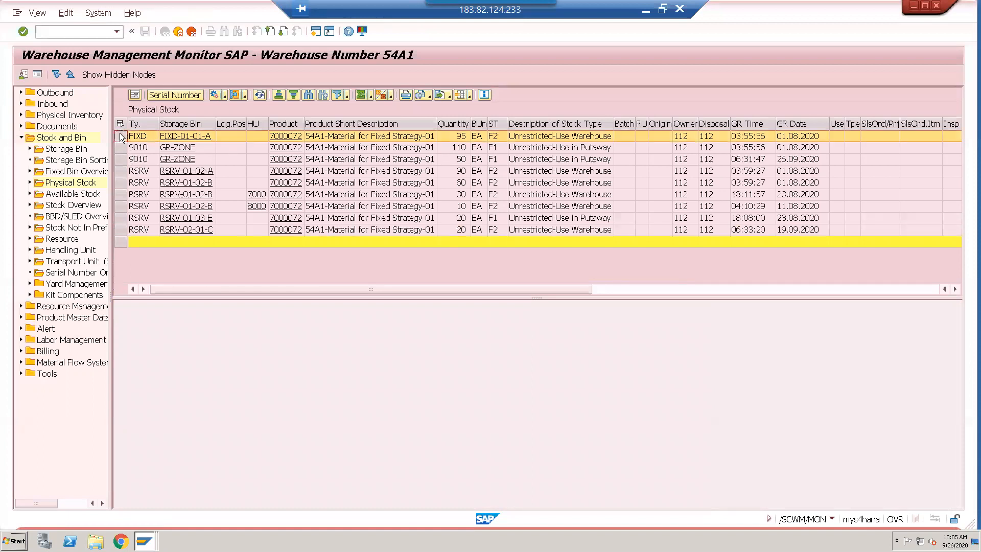
- Refresh the physical stock list and select the entries for bins FIXD-01-01-A and RSRV-02-01-C to check their updated quantities
{"action": "left_click", "coordinate": [261, 94]}
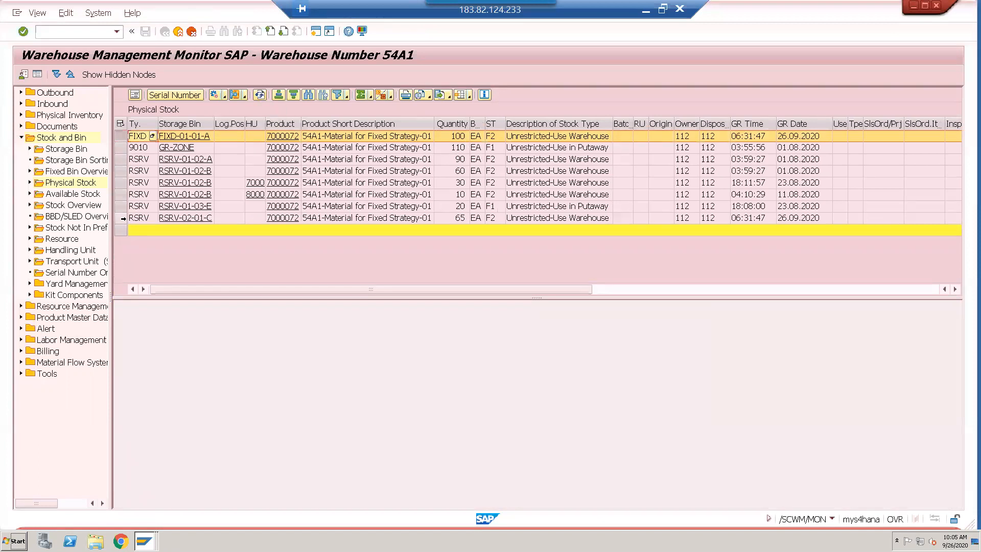
{"action": "left_click", "coordinate": [123, 219]}
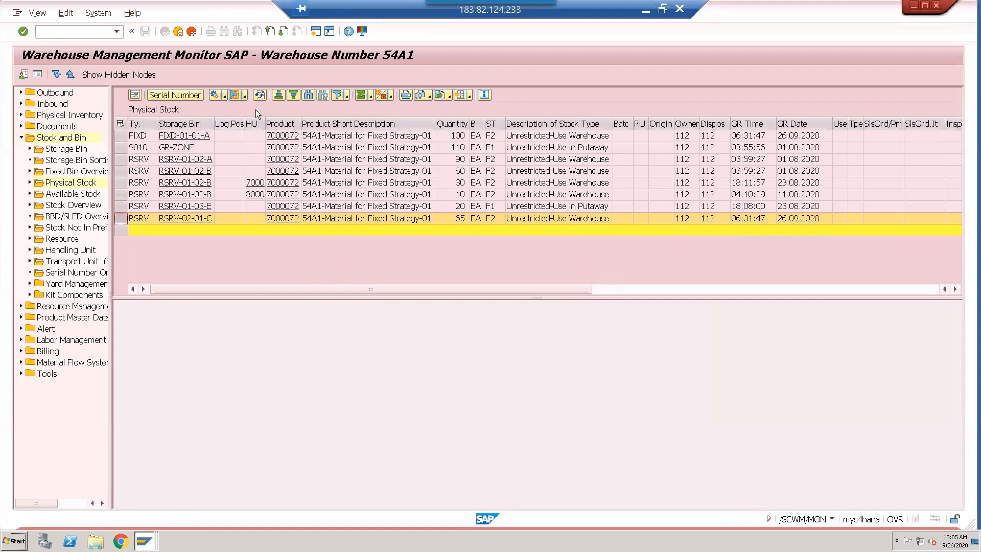
{"action": "left_click", "coordinate": [260, 94]}
{"action": "left_click", "coordinate": [121, 136]}
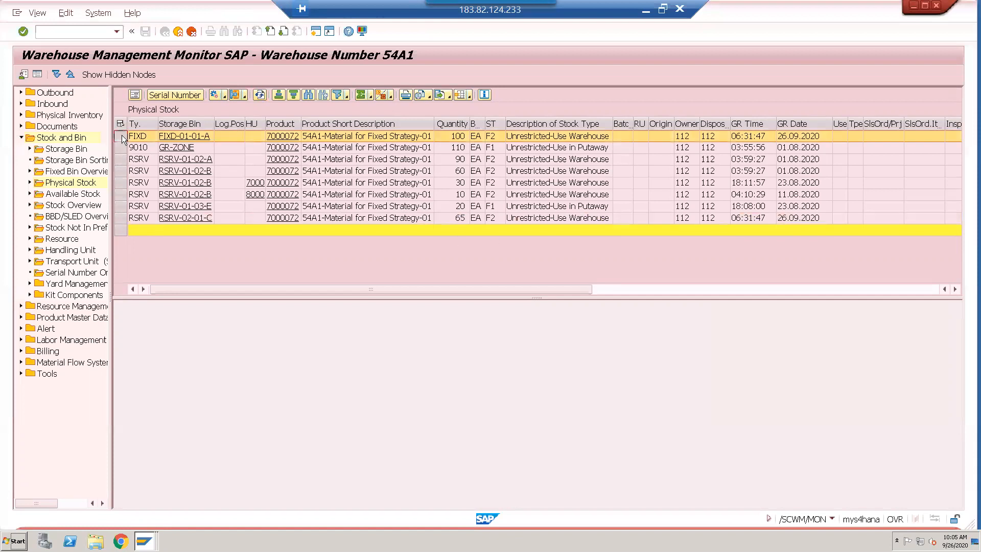
{"action": "left_click", "coordinate": [121, 219], "text": "ctrl"}
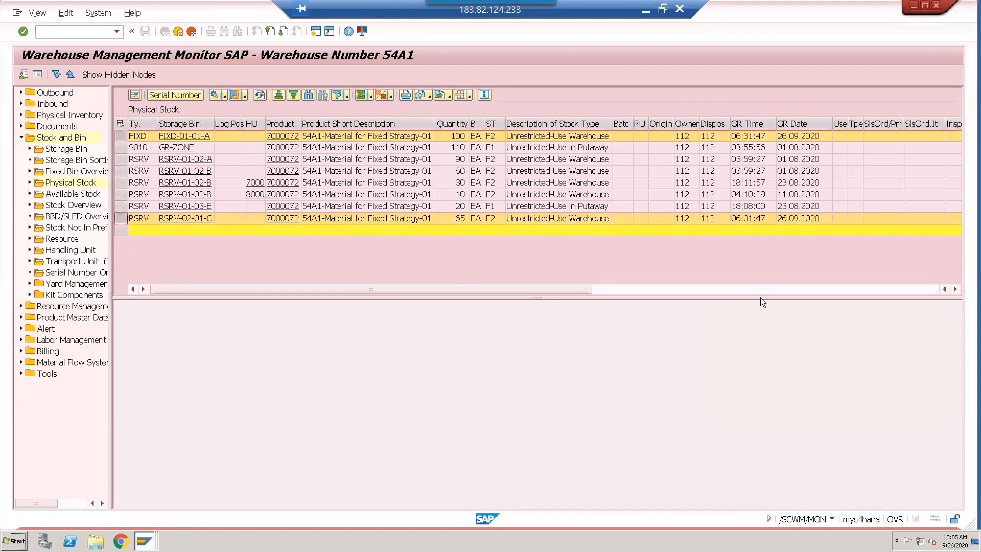
- Examine the reference document, loading weight and loading volume columns of the physical stock entries for product 7000072
{"action": "left_click", "coordinate": [957, 289]}
{"action": "left_click", "coordinate": [957, 289]}
{"action": "left_click", "coordinate": [957, 289]}
{"action": "left_click", "coordinate": [956, 288]}
{"action": "left_click", "coordinate": [957, 289]}
{"action": "left_click", "coordinate": [957, 289]}
{"action": "left_click", "coordinate": [957, 289]}
{"action": "left_click", "coordinate": [957, 288]}
{"action": "left_click", "coordinate": [957, 288]}
{"action": "left_click", "coordinate": [956, 288]}
{"action": "left_click", "coordinate": [957, 289]}
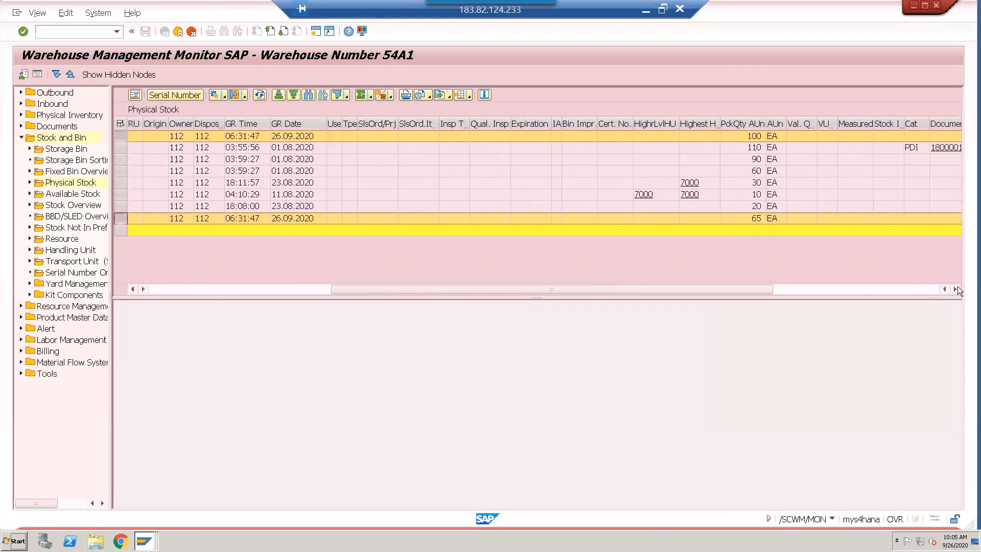
{"action": "left_click", "coordinate": [956, 290]}
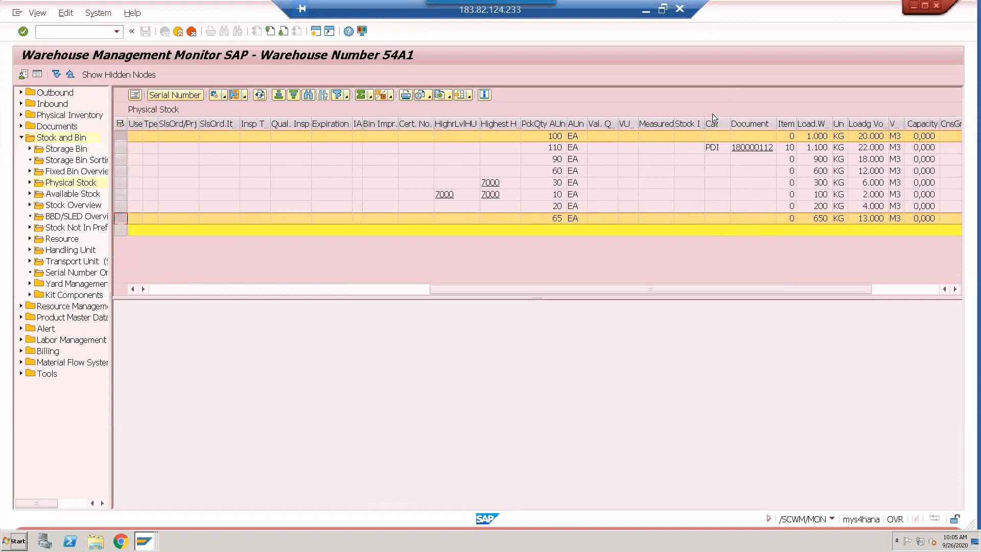
{"action": "key", "text": "alt+Tab"}
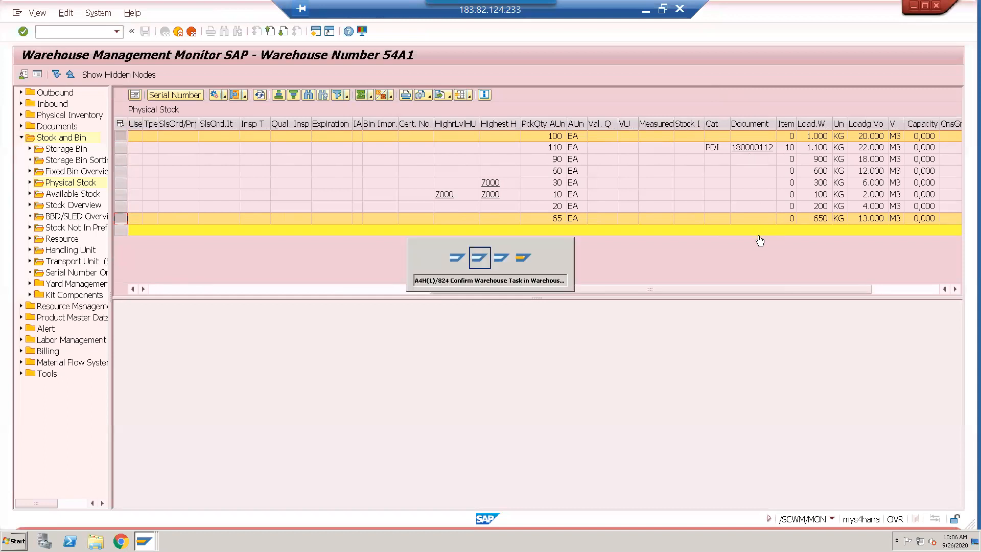
{"action": "left_click", "coordinate": [816, 137]}
{"action": "key", "text": "alt+Tab"}
{"action": "key", "text": "alt+Tab"}
{"action": "left_click_drag", "start_coordinate": [443, 290], "coordinate": [193, 293]}
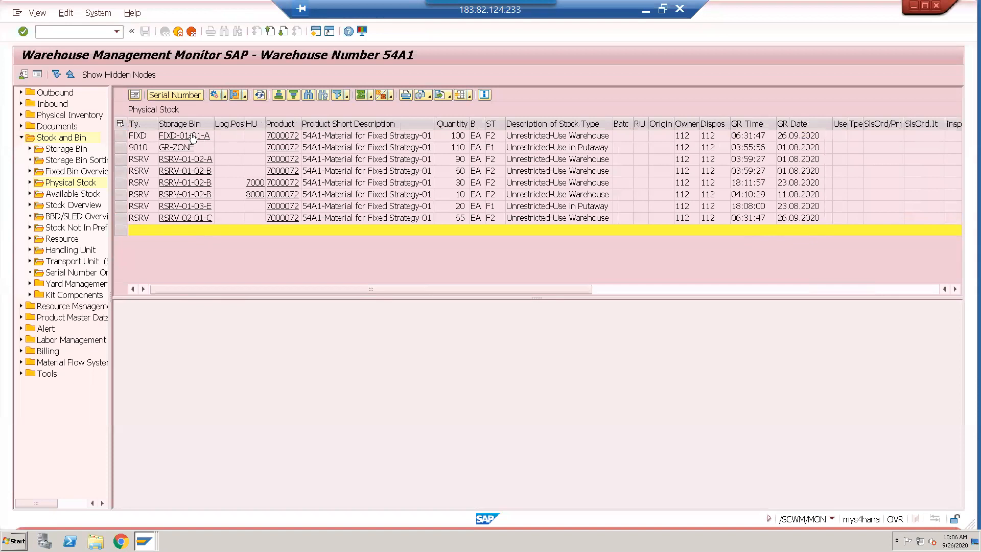
{"action": "left_click", "coordinate": [838, 292]}
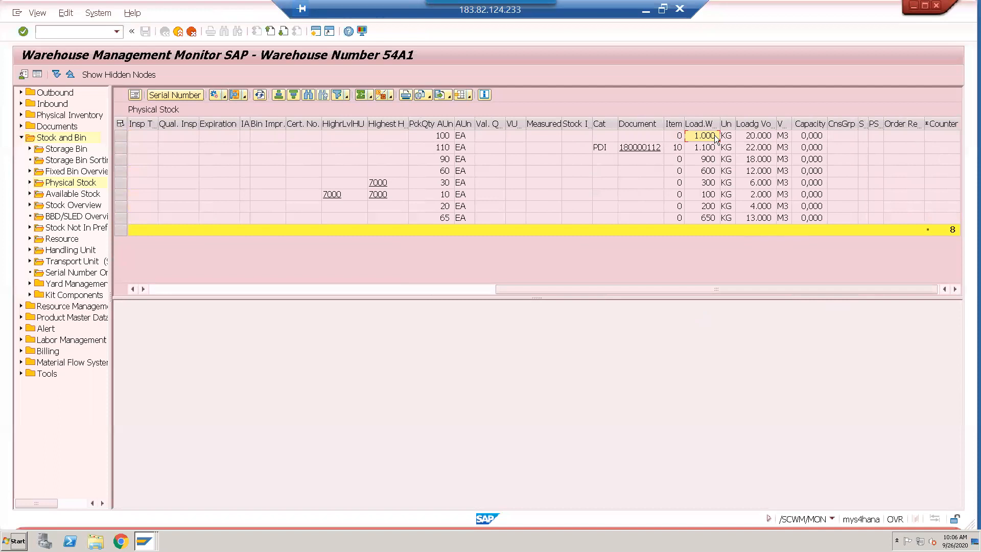
- Display storage bin FIXD-01-01-A from the stock list, check its weight and volume utilization, and return to the monitor
{"action": "left_click_drag", "start_coordinate": [536, 290], "coordinate": [176, 294]}
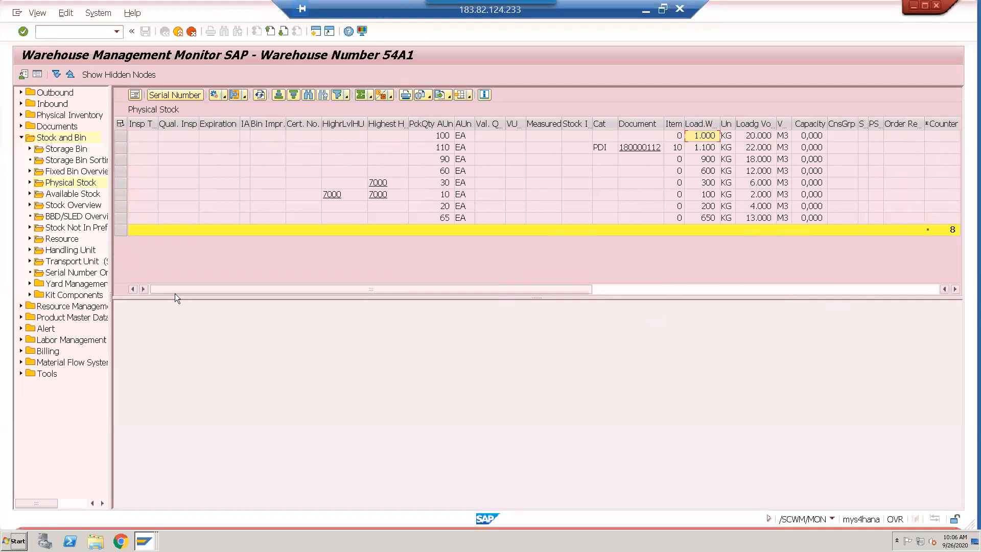
{"action": "left_click", "coordinate": [191, 132]}
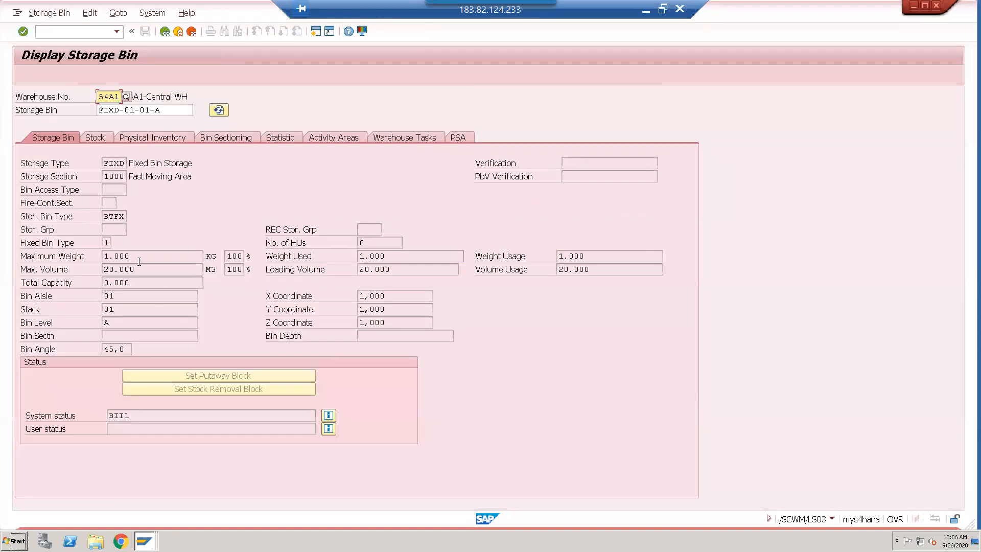
{"action": "left_click_drag", "start_coordinate": [228, 256], "coordinate": [244, 254]}
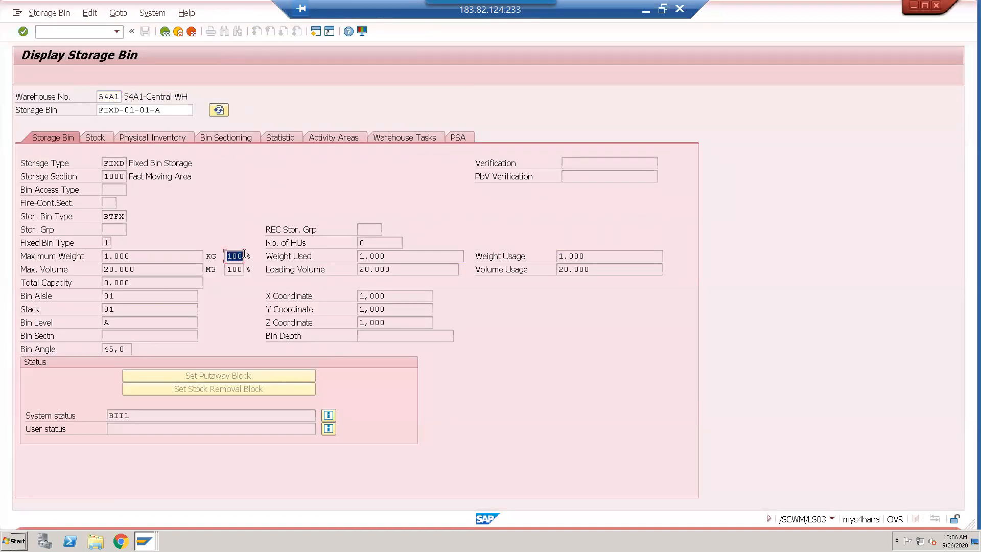
{"action": "left_click", "coordinate": [244, 254]}
{"action": "left_click", "coordinate": [125, 298]}
{"action": "left_click", "coordinate": [165, 31]}
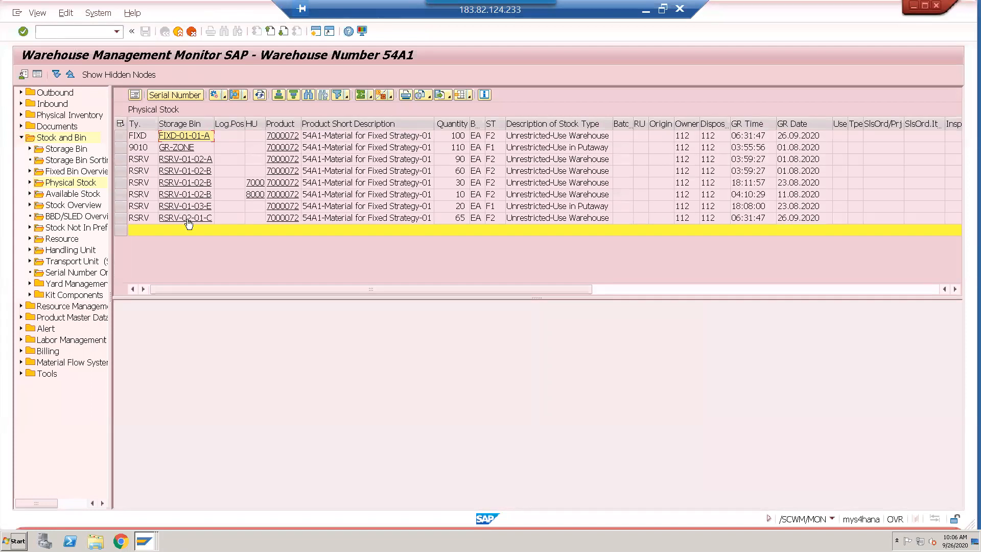
- Check the weight and volume of the RSRV-02-01-C stock and that bin's capacity utilization, and return to the monitor
{"action": "left_click", "coordinate": [724, 285]}
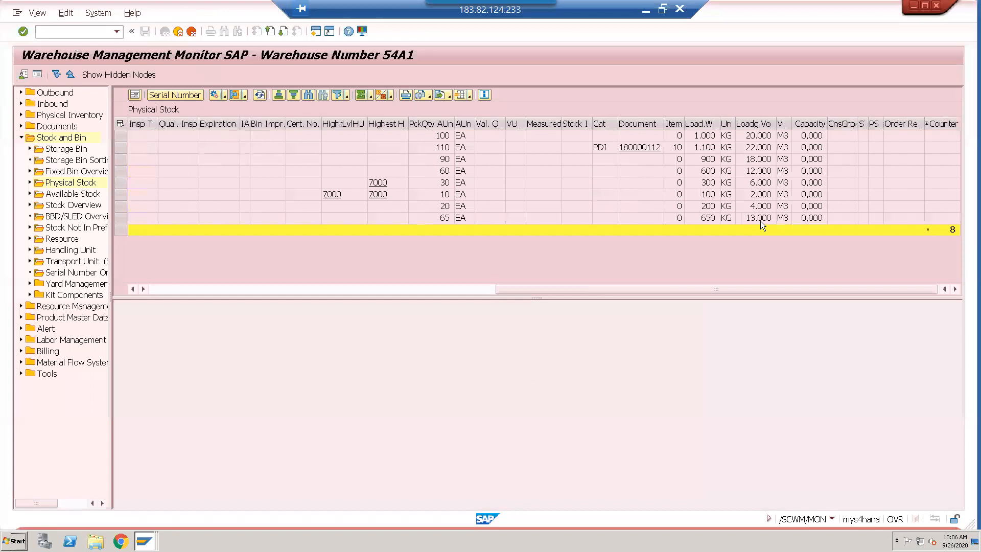
{"action": "left_click_drag", "start_coordinate": [531, 287], "coordinate": [136, 287]}
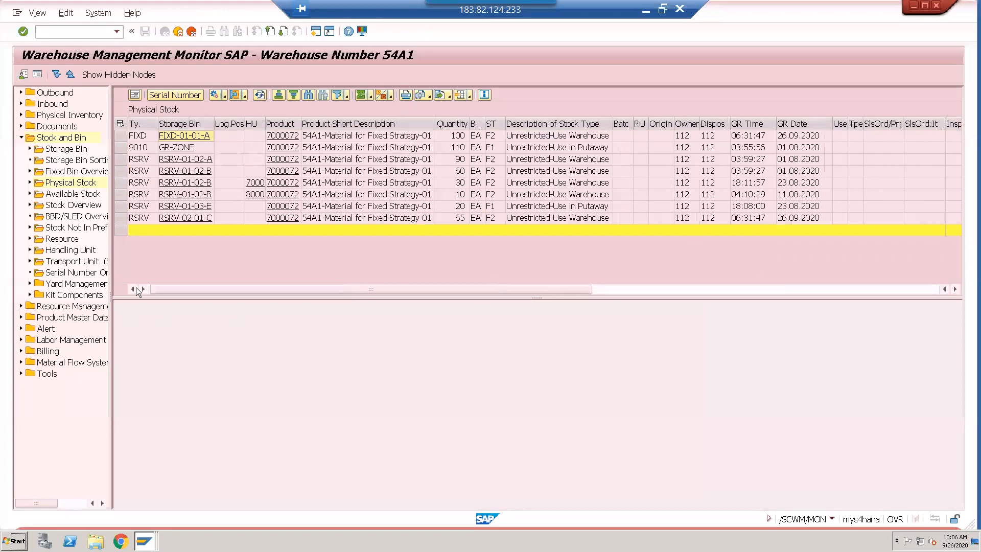
{"action": "left_click", "coordinate": [188, 222]}
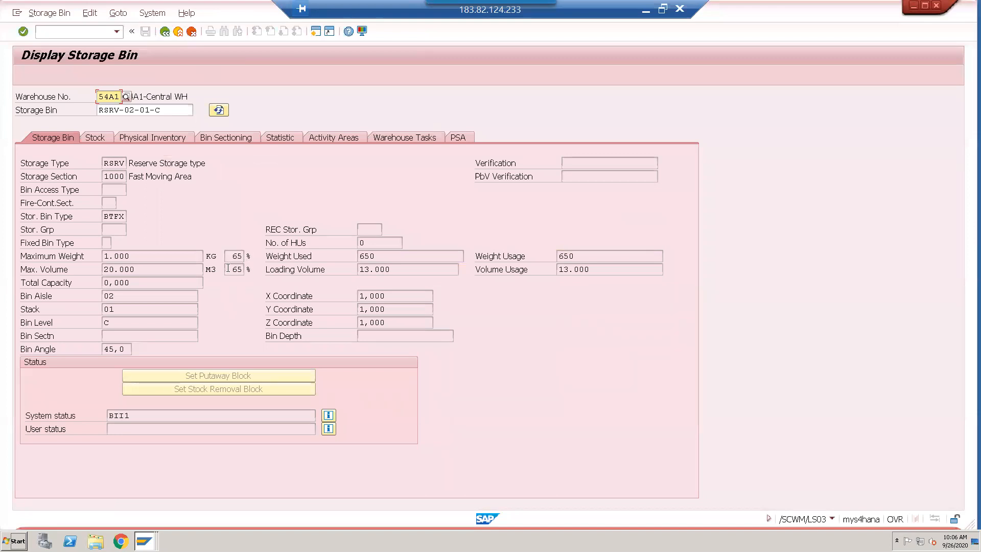
{"action": "left_click", "coordinate": [133, 256]}
{"action": "left_click_drag", "start_coordinate": [374, 255], "coordinate": [341, 260]}
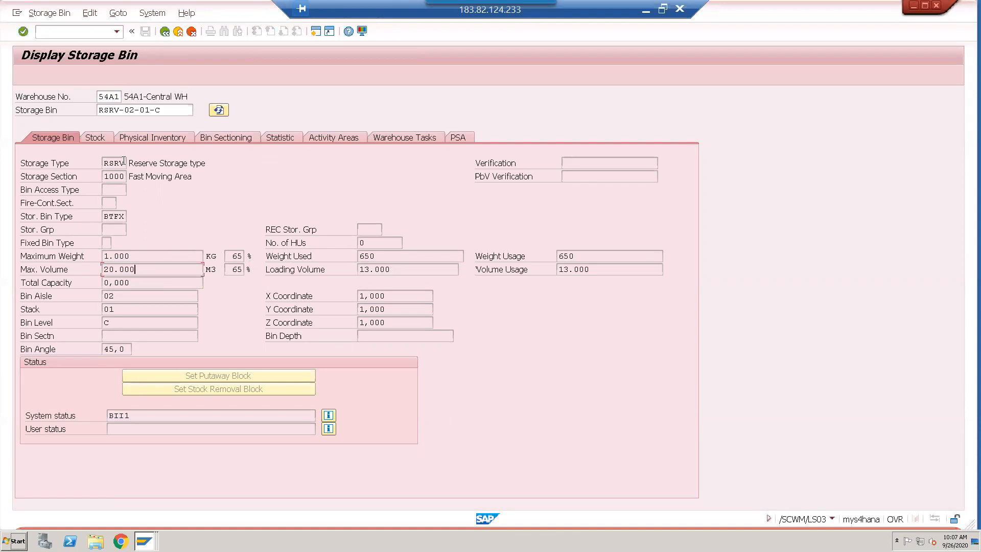
{"action": "key", "text": "F3"}
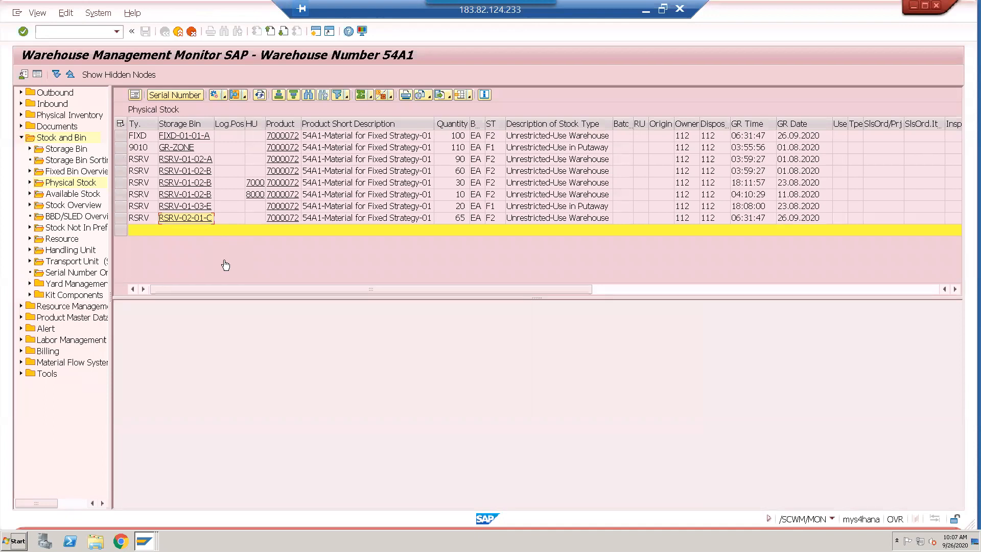
- Switch to the inbound delivery session, reload the delivery and display its updated document flow
{"action": "key", "text": "alt+Tab"}
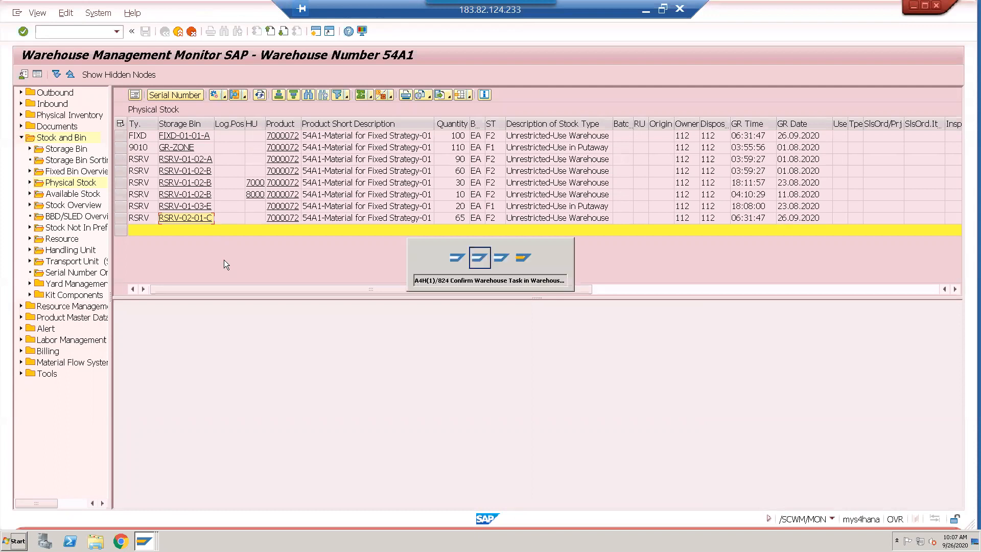
{"action": "key", "text": "alt+Tab"}
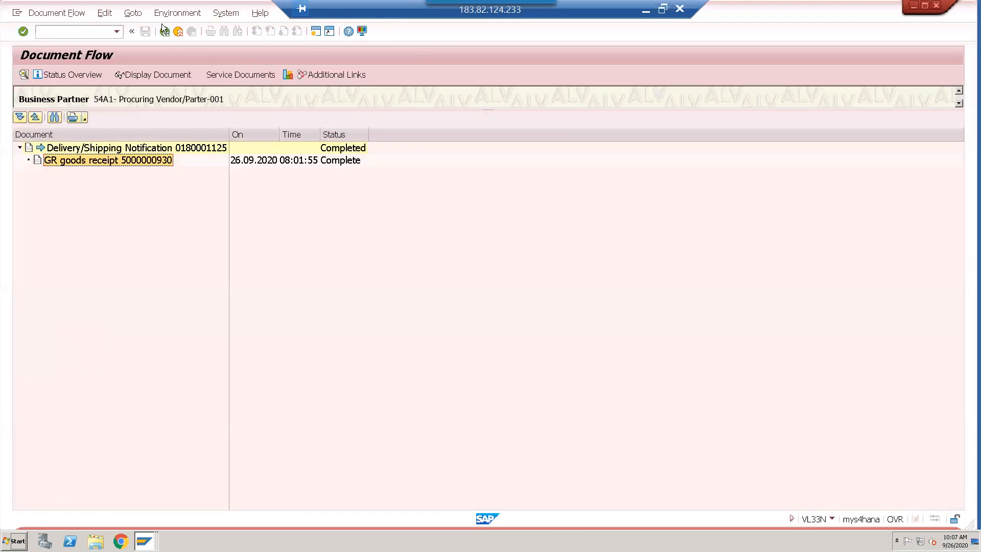
{"action": "left_click", "coordinate": [166, 32]}
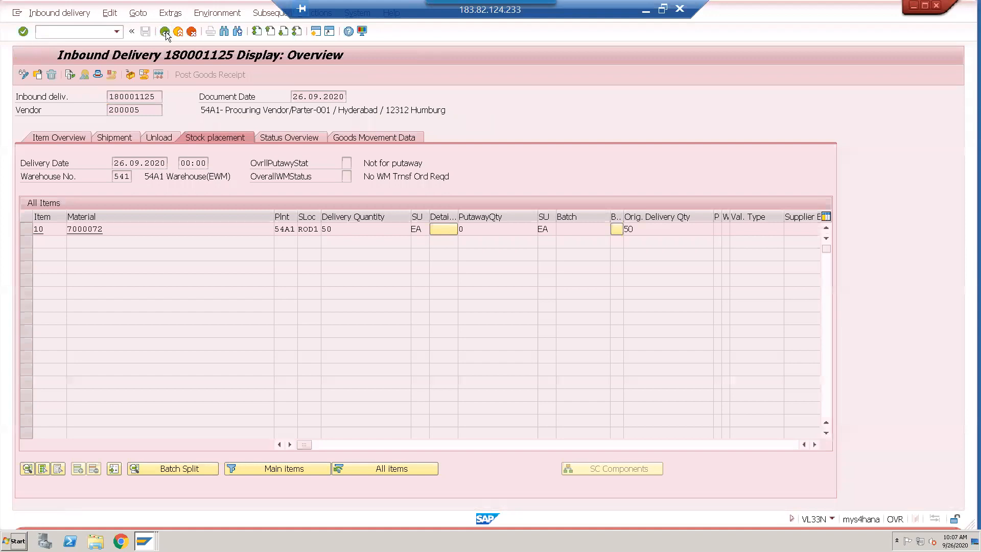
{"action": "left_click", "coordinate": [165, 32]}
{"action": "key", "text": "Return"}
{"action": "left_click", "coordinate": [72, 74]}
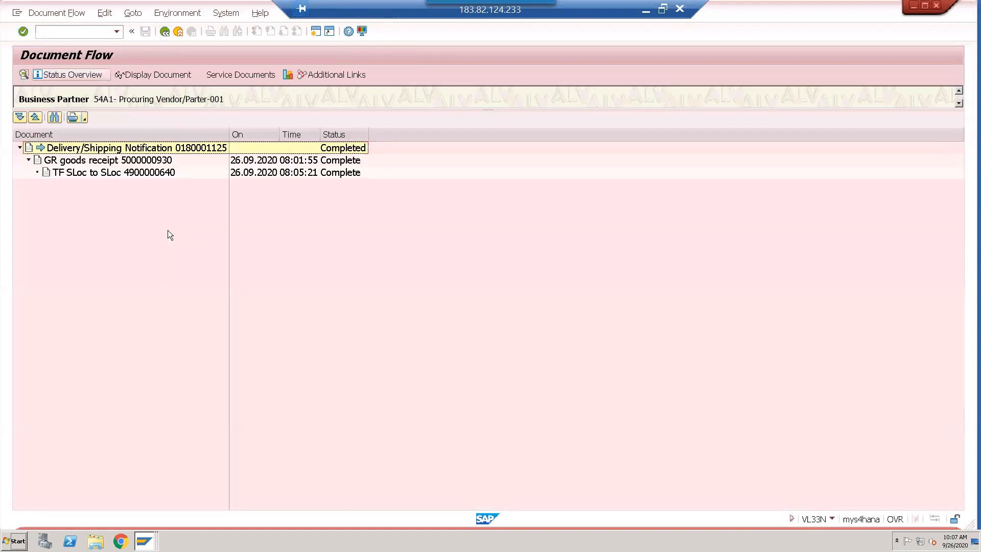
- Display the storage location transfer document and check the locations and quantities posted in lines 1 and 3
{"action": "left_click", "coordinate": [156, 173]}
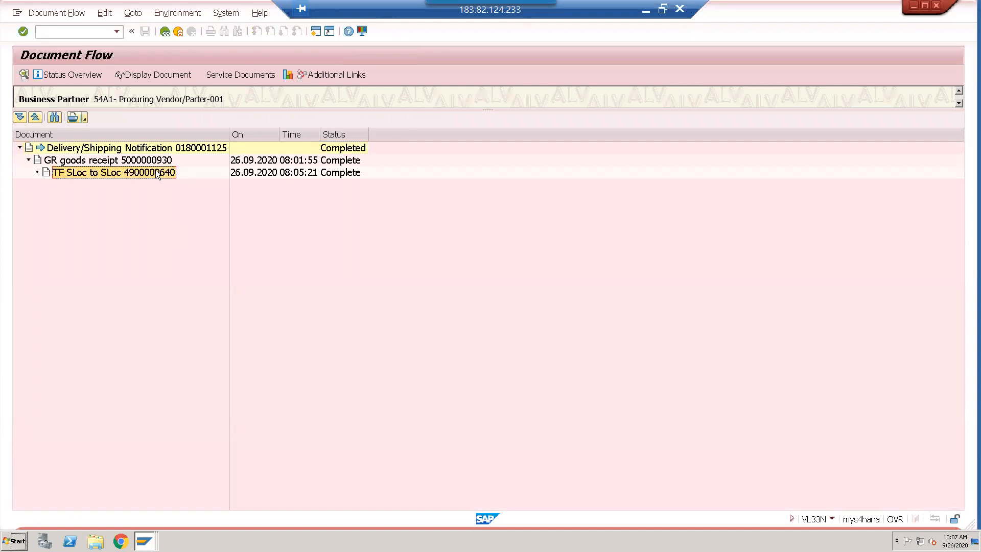
{"action": "left_click", "coordinate": [167, 75]}
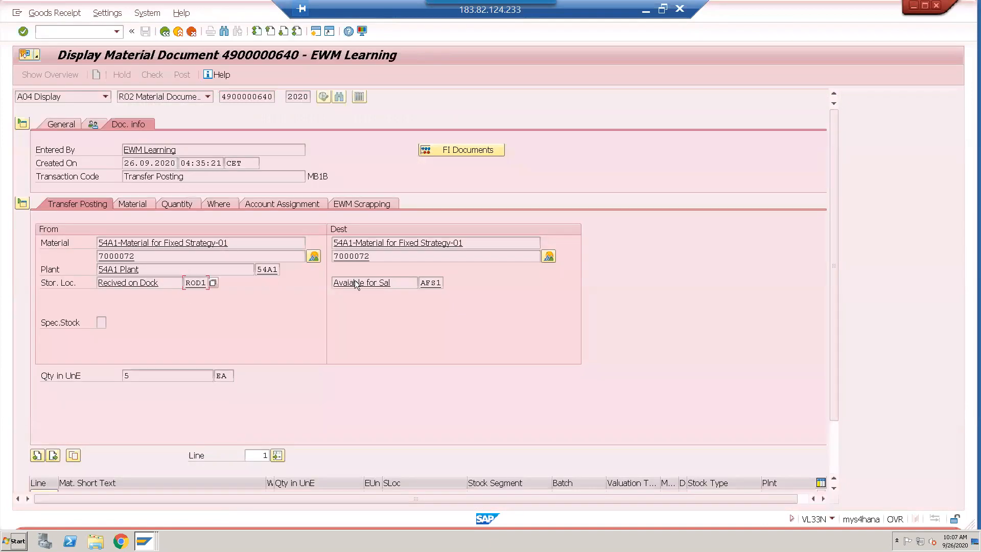
{"action": "left_click", "coordinate": [433, 282]}
{"action": "left_click", "coordinate": [140, 376]}
{"action": "scroll", "coordinate": [143, 376], "scroll_direction": "down", "scroll_amount": 3}
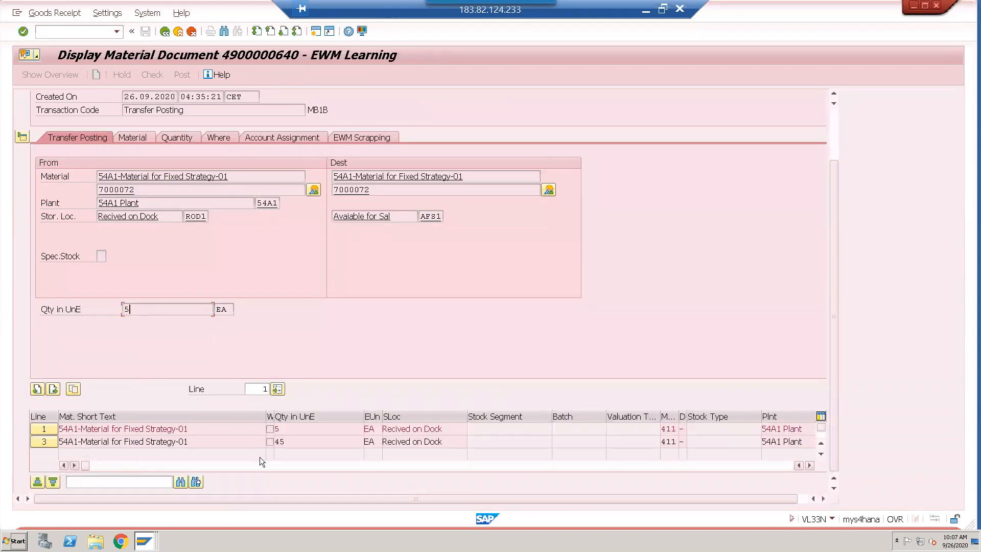
{"action": "left_click", "coordinate": [47, 440]}
{"action": "left_click", "coordinate": [150, 307]}
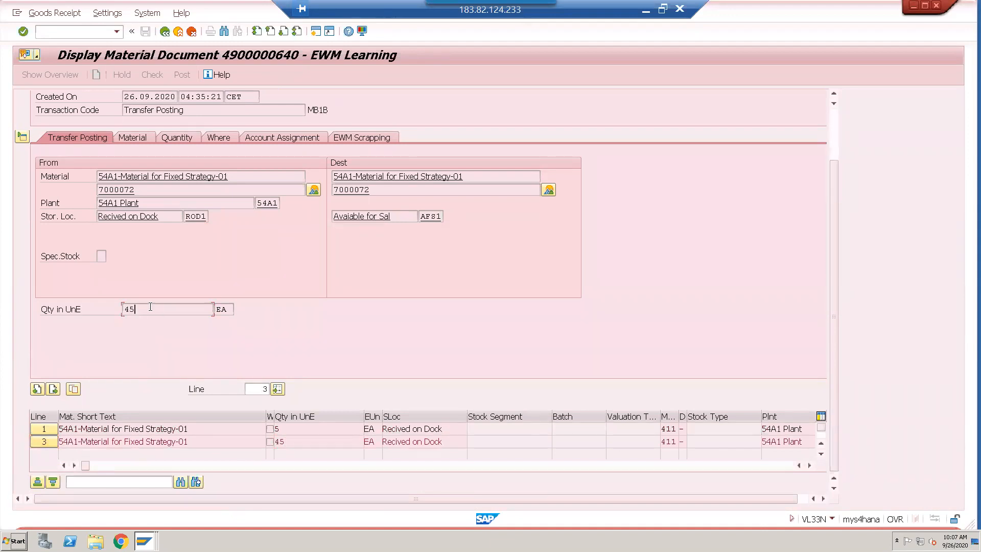
- Return from the material document to the inbound delivery and display its item overview
{"action": "left_click", "coordinate": [165, 32]}
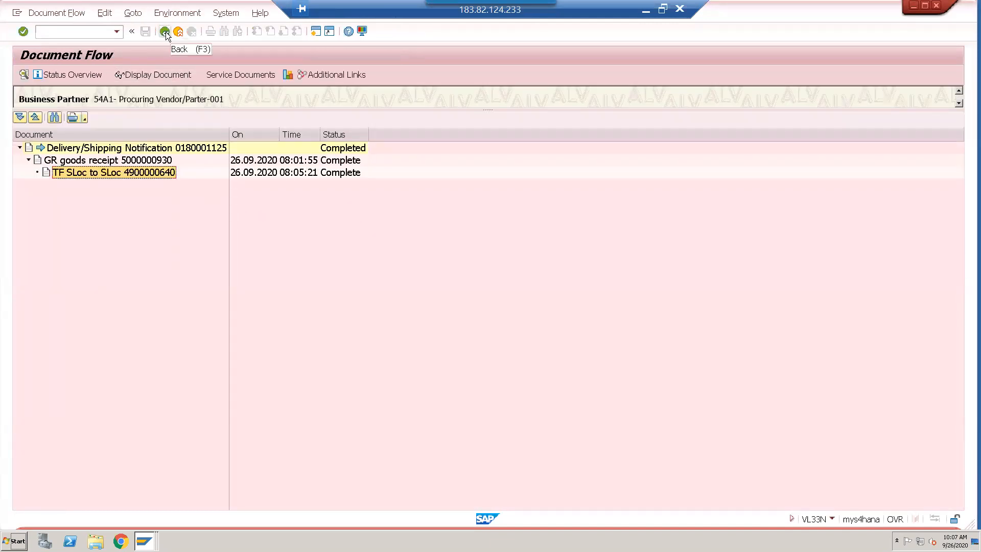
{"action": "left_click", "coordinate": [165, 32]}
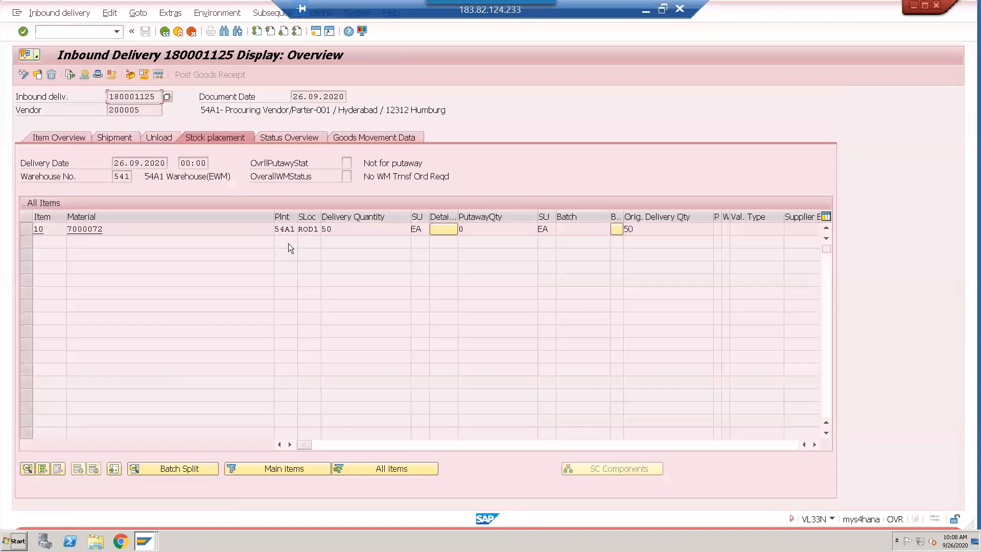
{"action": "left_click", "coordinate": [68, 137]}
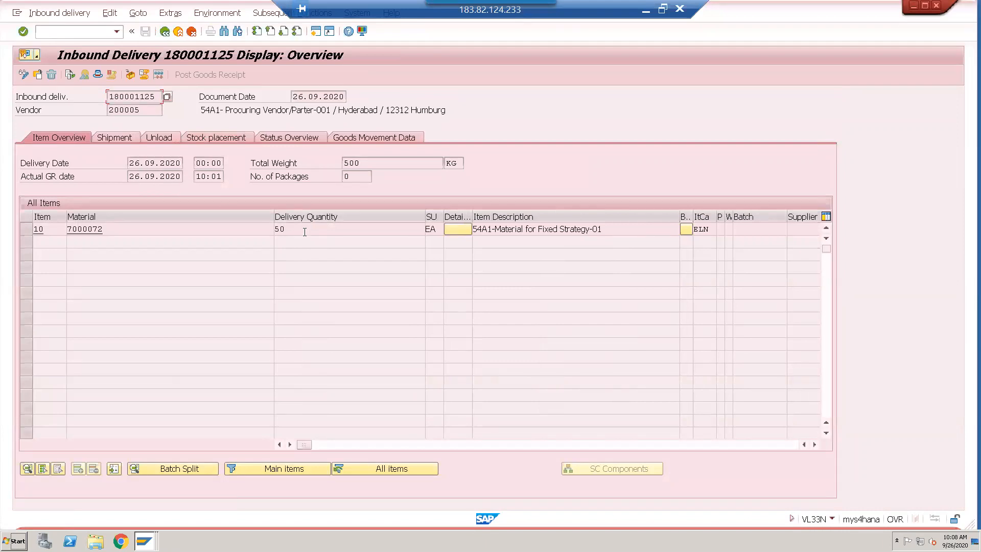
- Check the inbound delivery's goods movement data, status overview, and header goods receipt and decentralized warehouse statuses, and return to the SAP Easy Access screen
{"action": "left_click", "coordinate": [368, 137]}
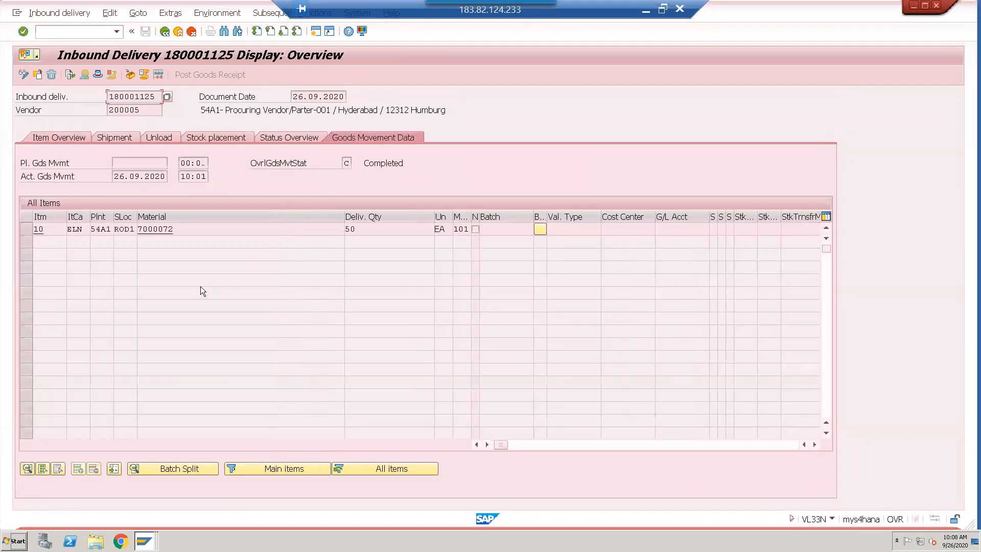
{"action": "left_click", "coordinate": [307, 137]}
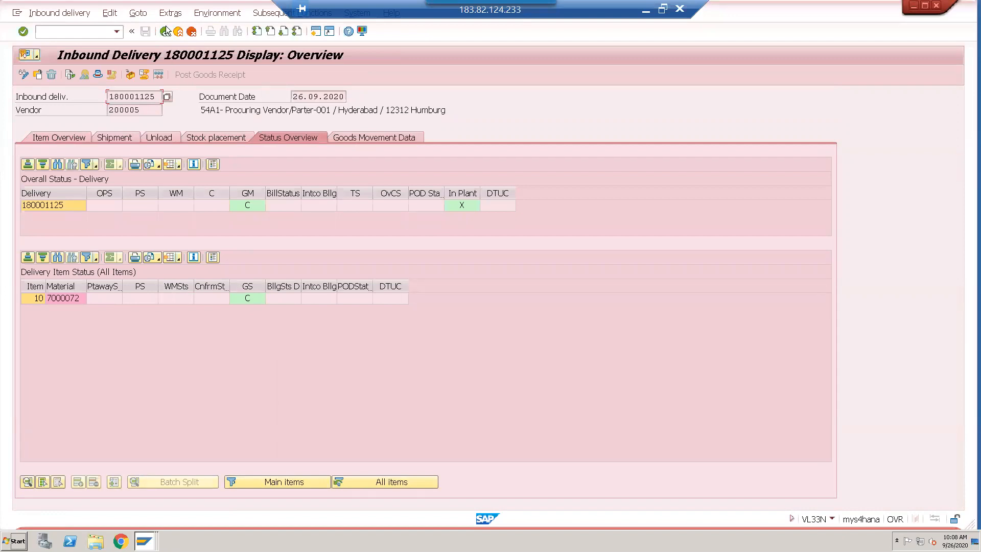
{"action": "left_click", "coordinate": [98, 76]}
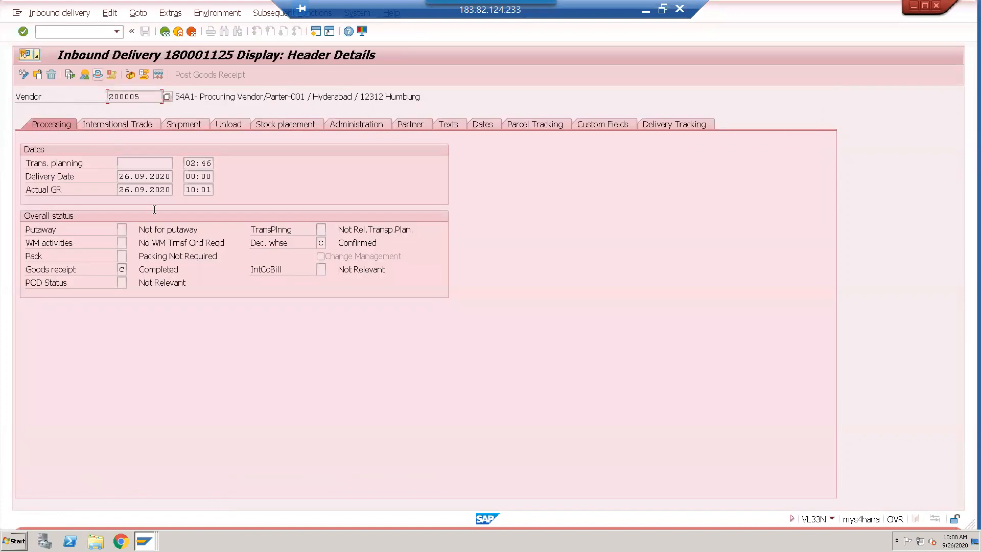
{"action": "left_click_drag", "start_coordinate": [251, 246], "coordinate": [385, 244]}
{"action": "left_click_drag", "start_coordinate": [122, 271], "coordinate": [194, 262]}
{"action": "key", "text": "F3"}
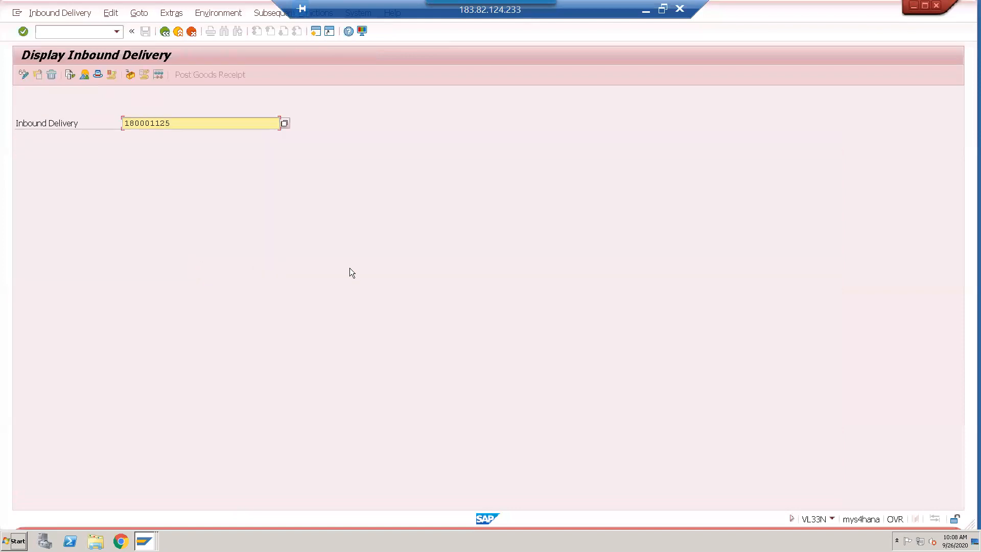
{"action": "key", "text": "F3"}
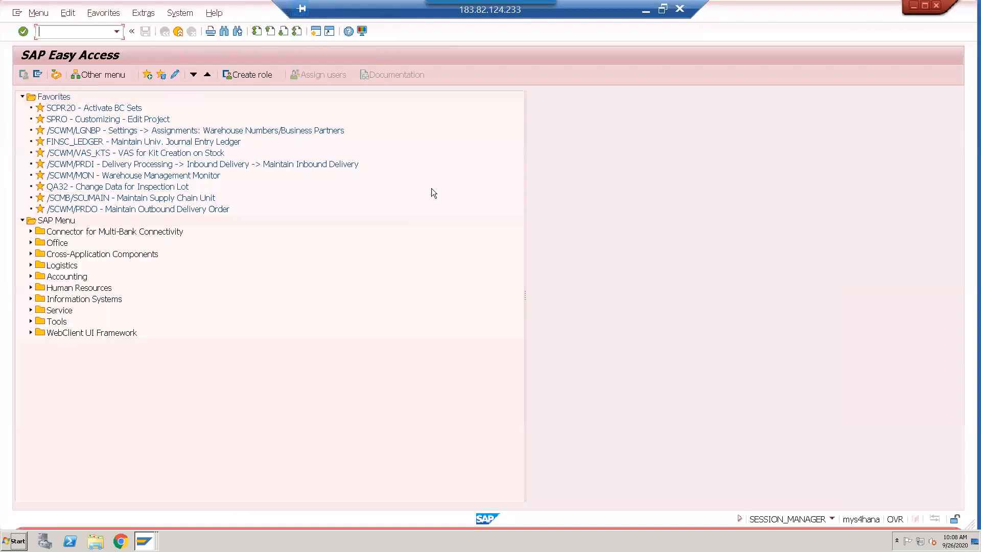
- Minimize the remote desktop session and exit the full-screen slideshow of the EWM Introduction Document in Google Slides
{"action": "left_click", "coordinate": [647, 10]}
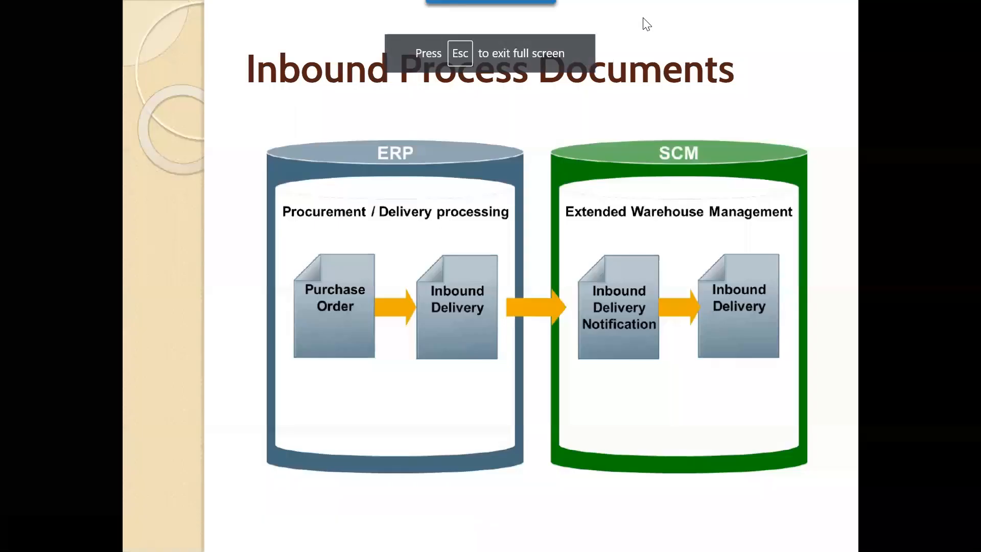
{"action": "key", "text": "Escape"}
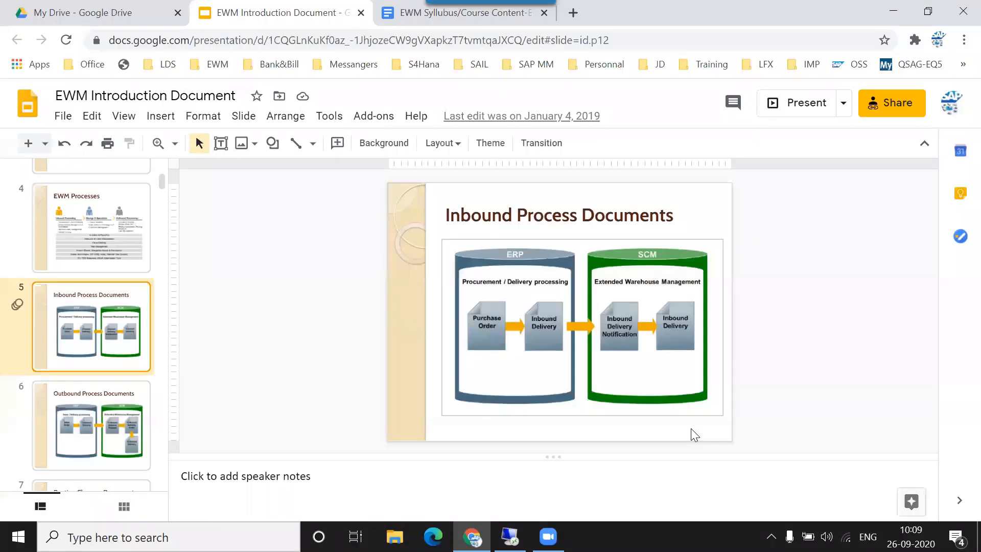